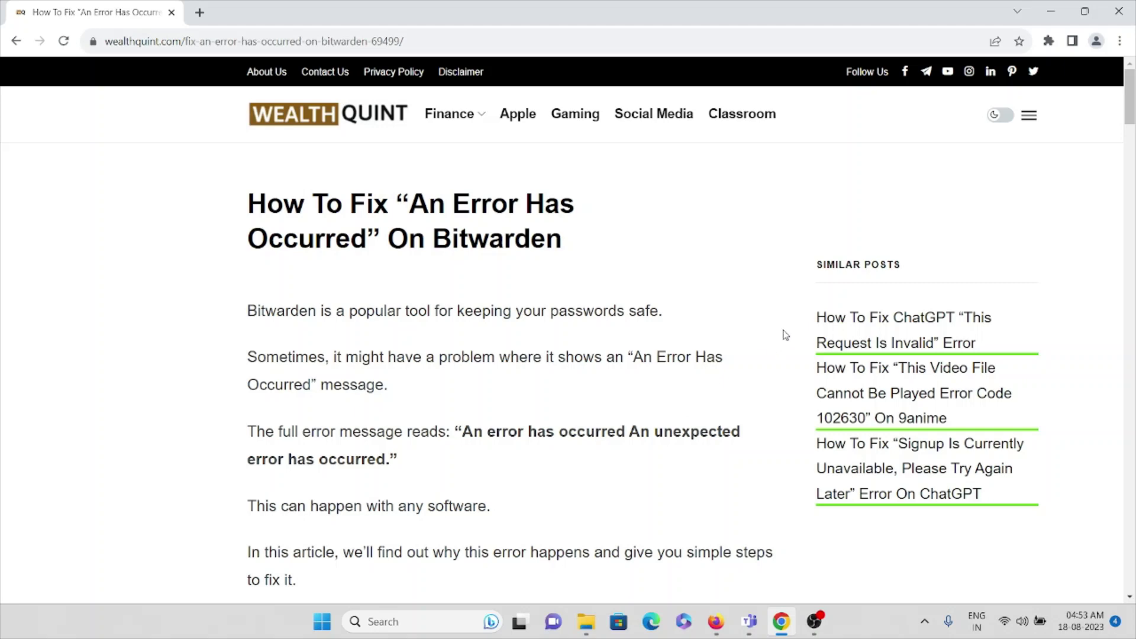
{"action": "scroll", "coordinate": [768, 334], "scroll_direction": "down", "scroll_amount": 1}
{"action": "scroll", "coordinate": [768, 334], "scroll_direction": "down", "scroll_amount": 2}
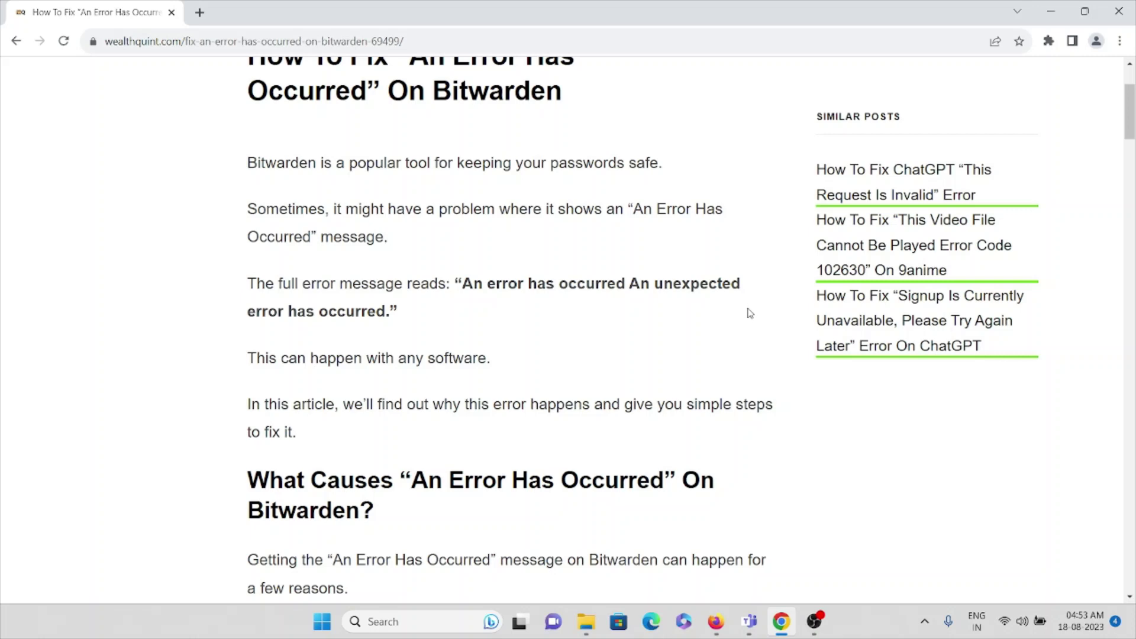
{"action": "scroll", "coordinate": [416, 426], "scroll_direction": "down", "scroll_amount": 1}
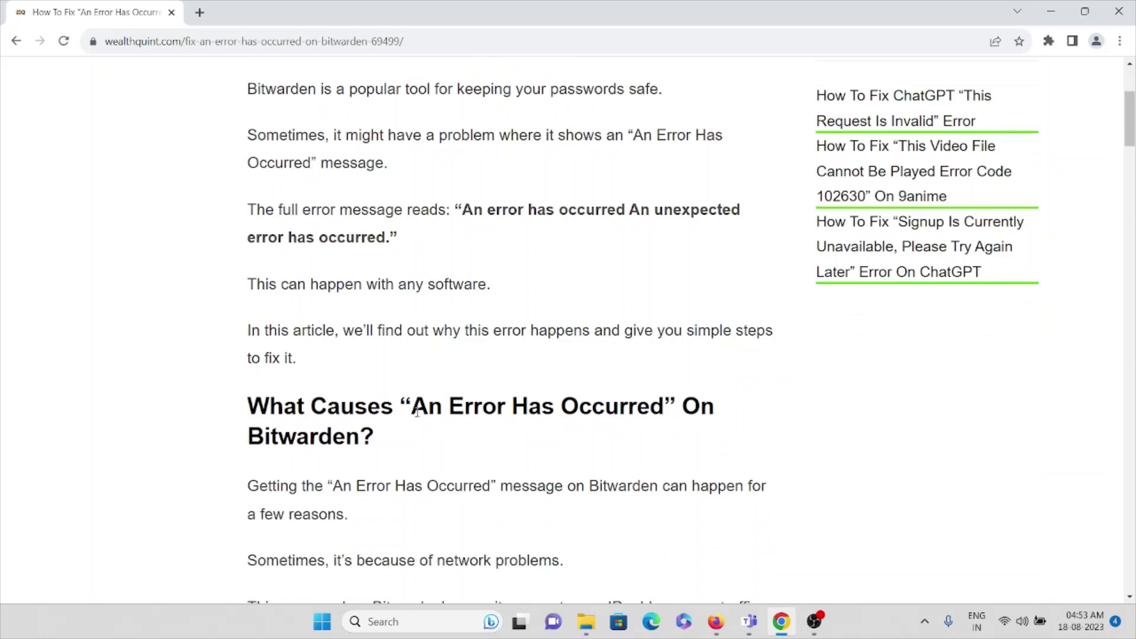
{"action": "scroll", "coordinate": [417, 411], "scroll_direction": "down", "scroll_amount": 1}
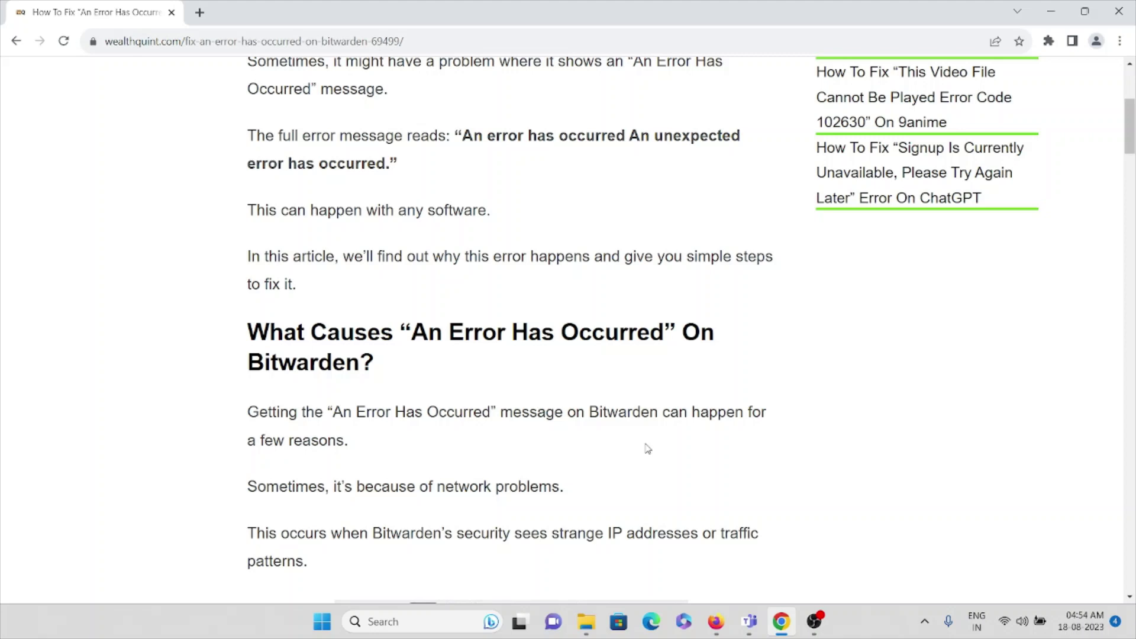
{"action": "scroll", "coordinate": [647, 449], "scroll_direction": "down", "scroll_amount": 1}
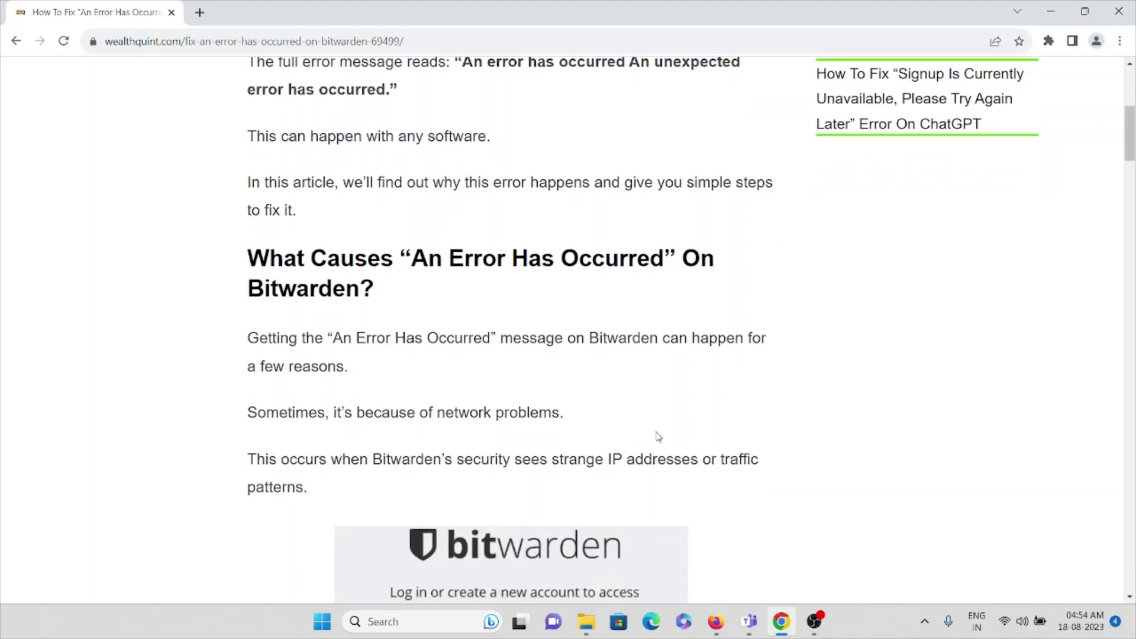
{"action": "scroll", "coordinate": [657, 436], "scroll_direction": "down", "scroll_amount": 1}
{"action": "scroll", "coordinate": [657, 436], "scroll_direction": "down", "scroll_amount": 1}
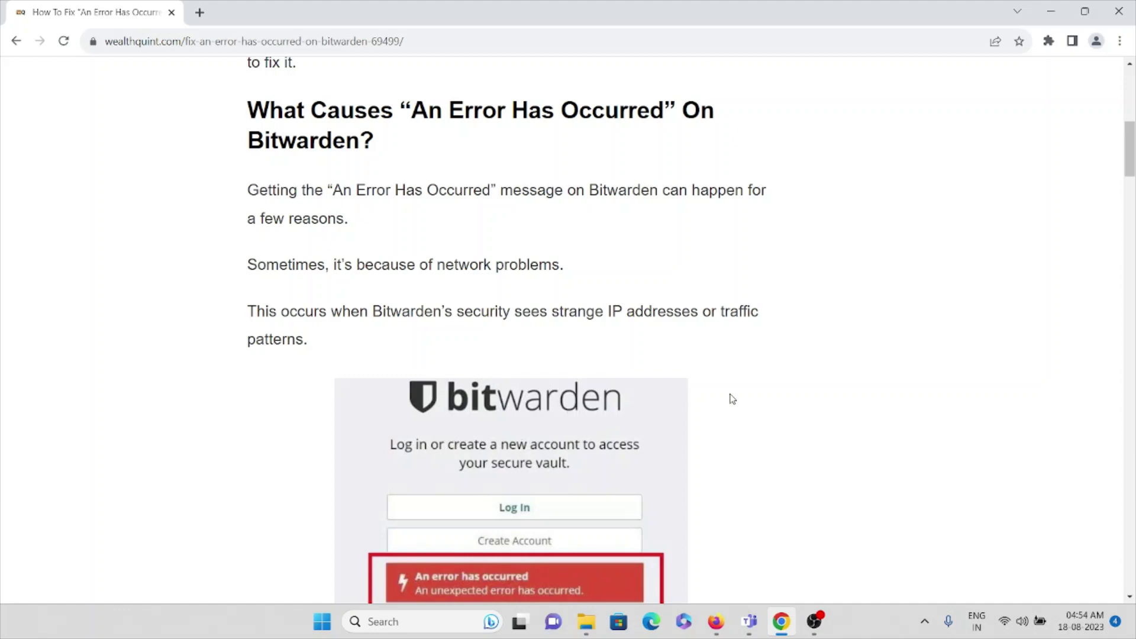
{"action": "scroll", "coordinate": [732, 399], "scroll_direction": "down", "scroll_amount": 2}
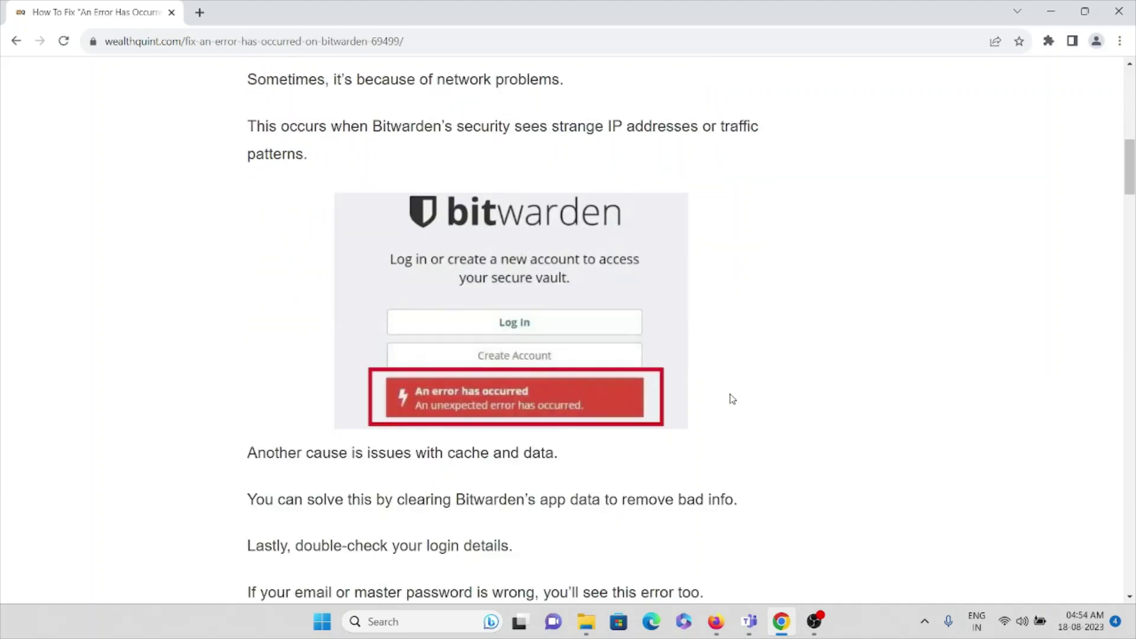
{"action": "scroll", "coordinate": [732, 398], "scroll_direction": "down", "scroll_amount": 2}
{"action": "scroll", "coordinate": [731, 399], "scroll_direction": "up", "scroll_amount": 1}
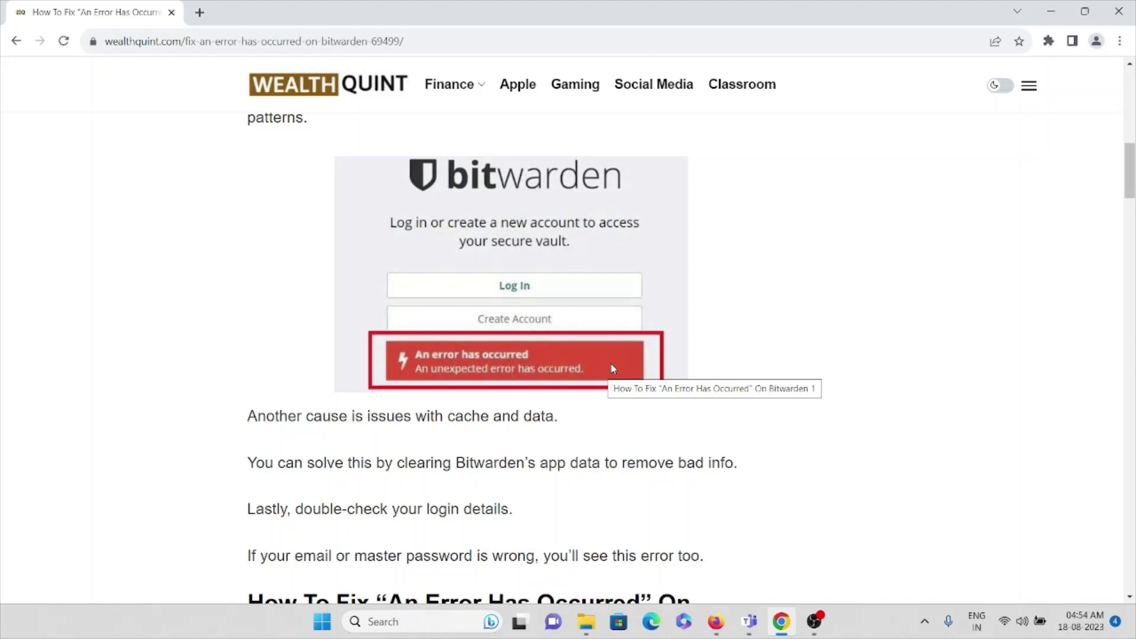
{"action": "scroll", "coordinate": [610, 368], "scroll_direction": "down", "scroll_amount": 2}
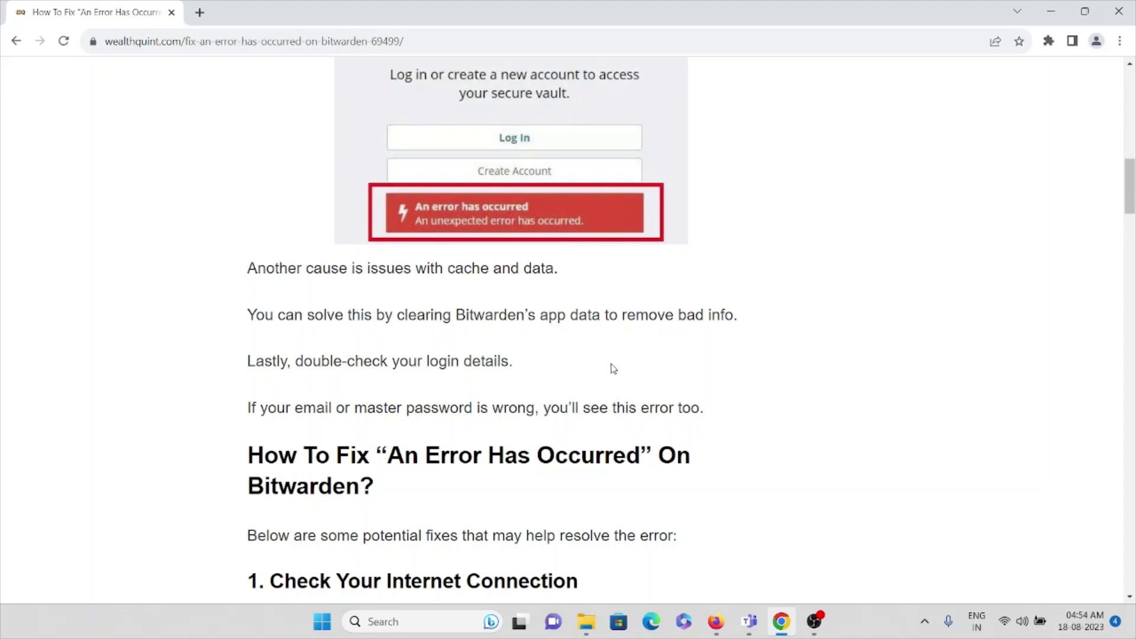
{"action": "scroll", "coordinate": [611, 368], "scroll_direction": "down", "scroll_amount": 2}
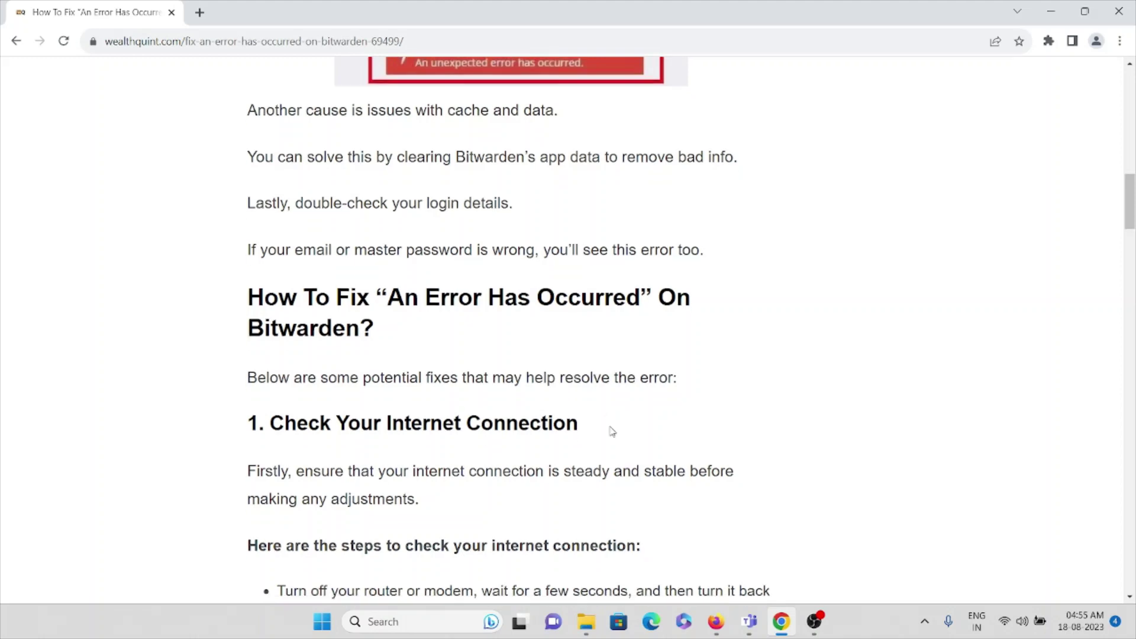
{"action": "scroll", "coordinate": [611, 431], "scroll_direction": "down", "scroll_amount": 2}
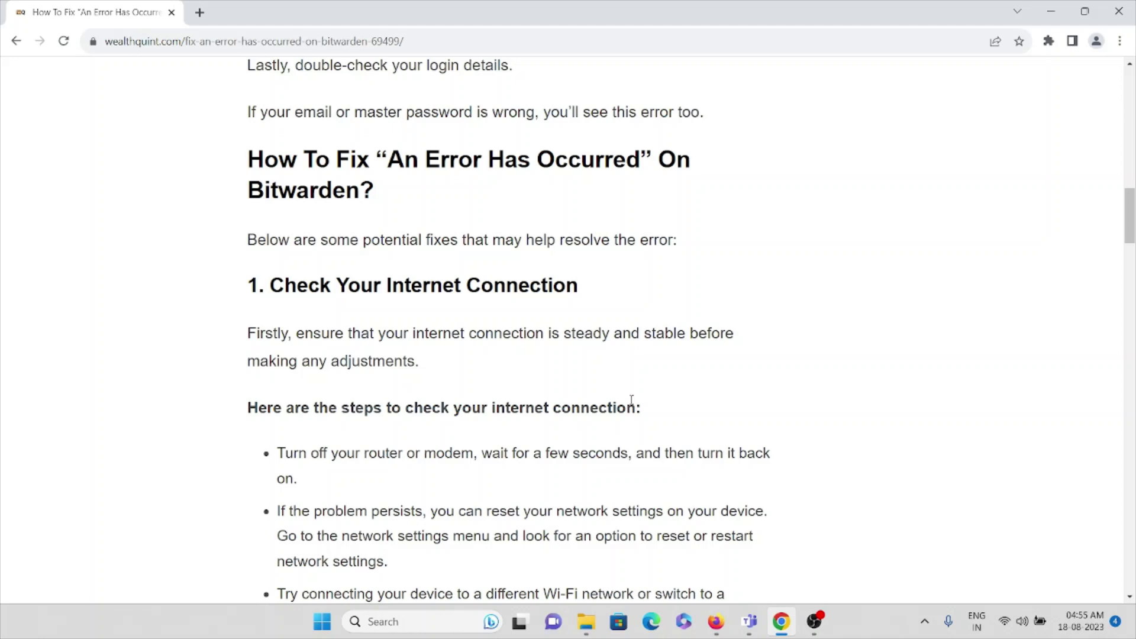
{"action": "scroll", "coordinate": [630, 404], "scroll_direction": "down", "scroll_amount": 1}
{"action": "scroll", "coordinate": [630, 399], "scroll_direction": "down", "scroll_amount": 2}
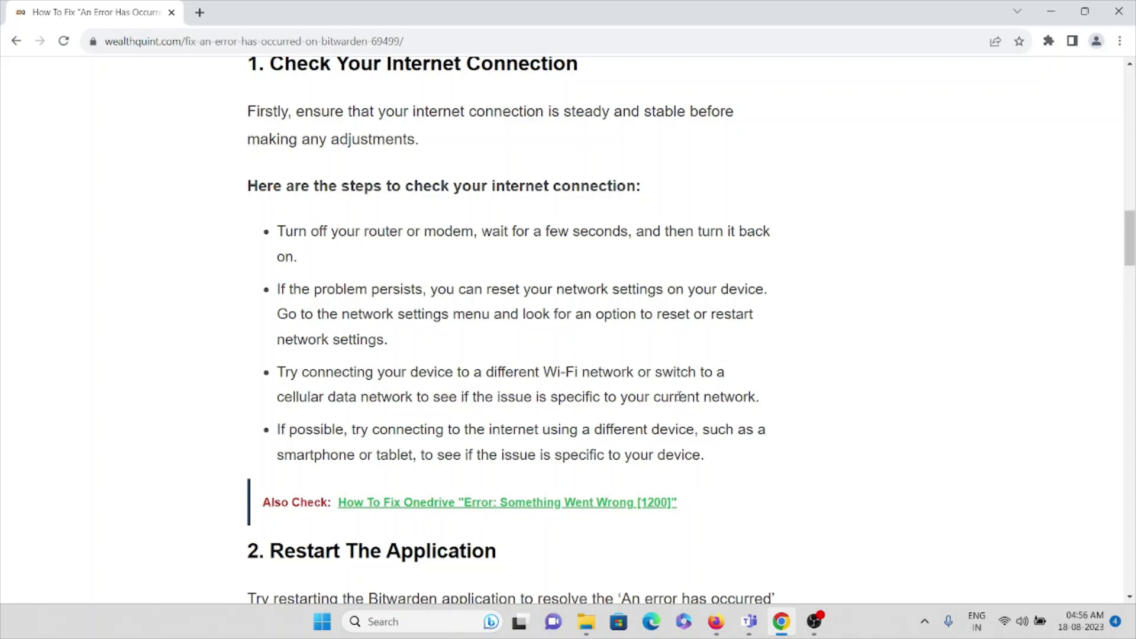
{"action": "scroll", "coordinate": [750, 367], "scroll_direction": "down", "scroll_amount": 2}
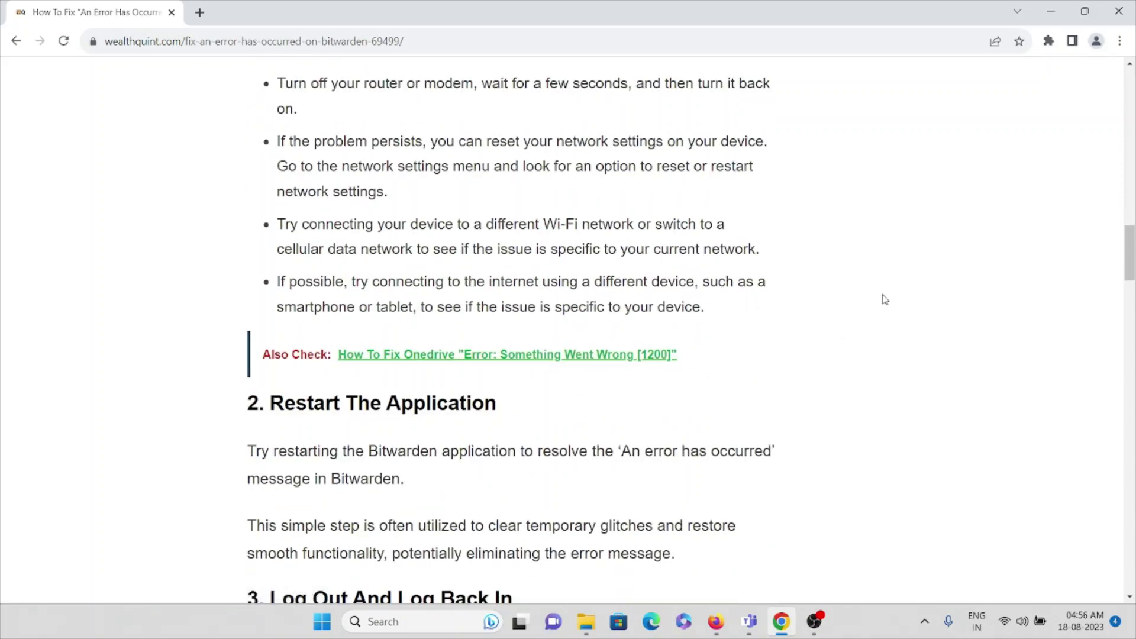
{"action": "scroll", "coordinate": [883, 300], "scroll_direction": "down", "scroll_amount": 3}
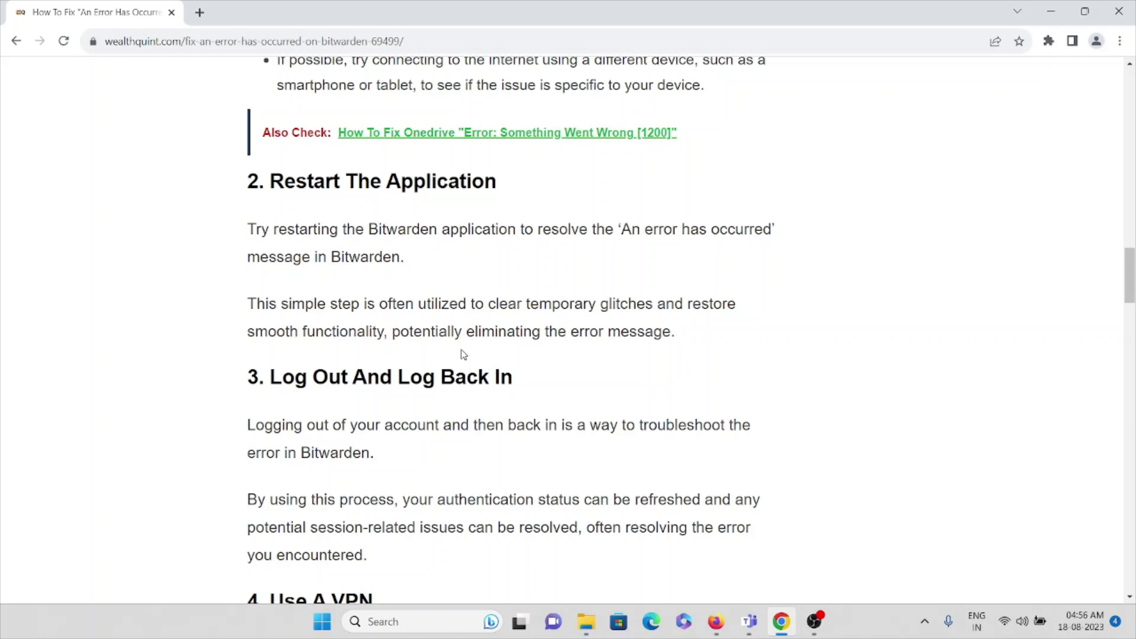
{"action": "scroll", "coordinate": [461, 353], "scroll_direction": "down", "scroll_amount": 2}
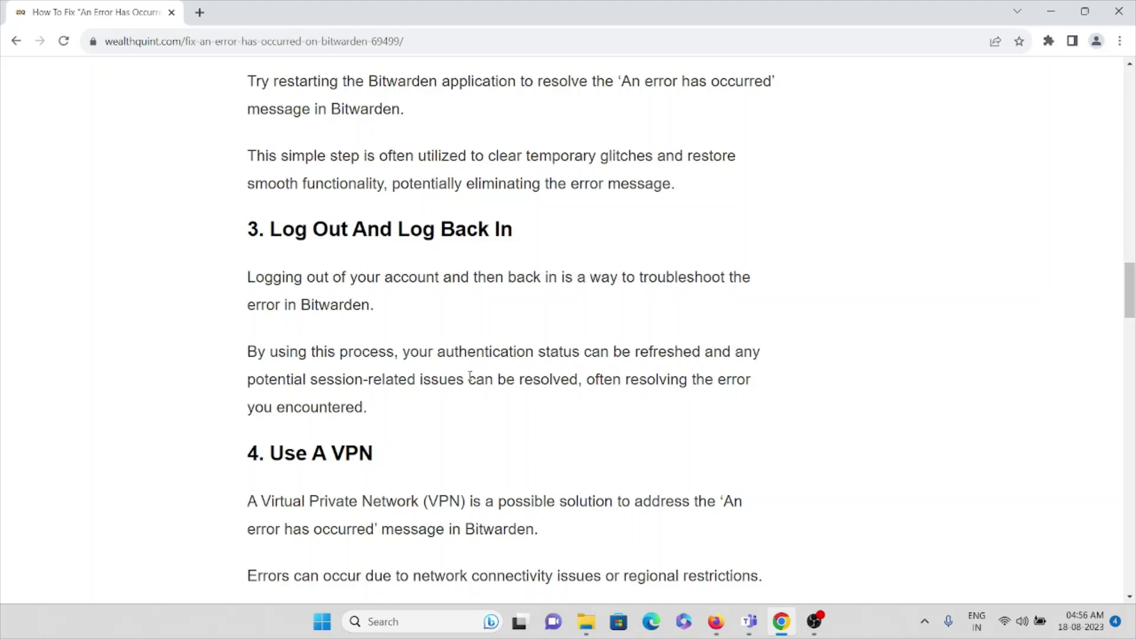
{"action": "scroll", "coordinate": [469, 377], "scroll_direction": "down", "scroll_amount": 1}
{"action": "scroll", "coordinate": [465, 381], "scroll_direction": "down", "scroll_amount": 2}
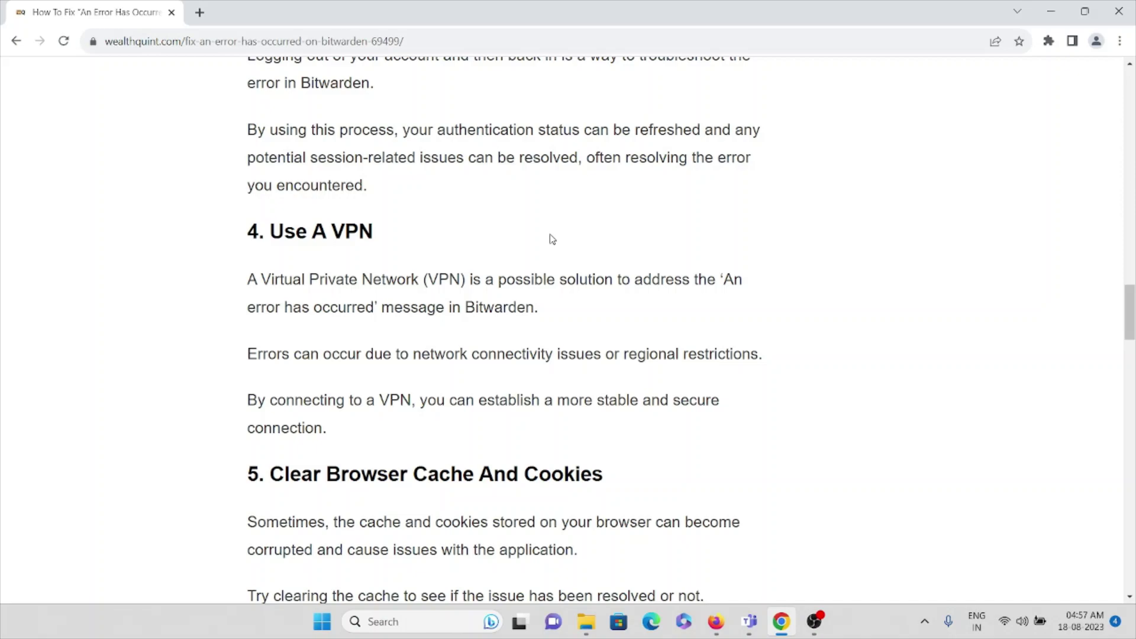
{"action": "scroll", "coordinate": [570, 232], "scroll_direction": "down", "scroll_amount": 5}
{"action": "scroll", "coordinate": [572, 240], "scroll_direction": "up", "scroll_amount": 2}
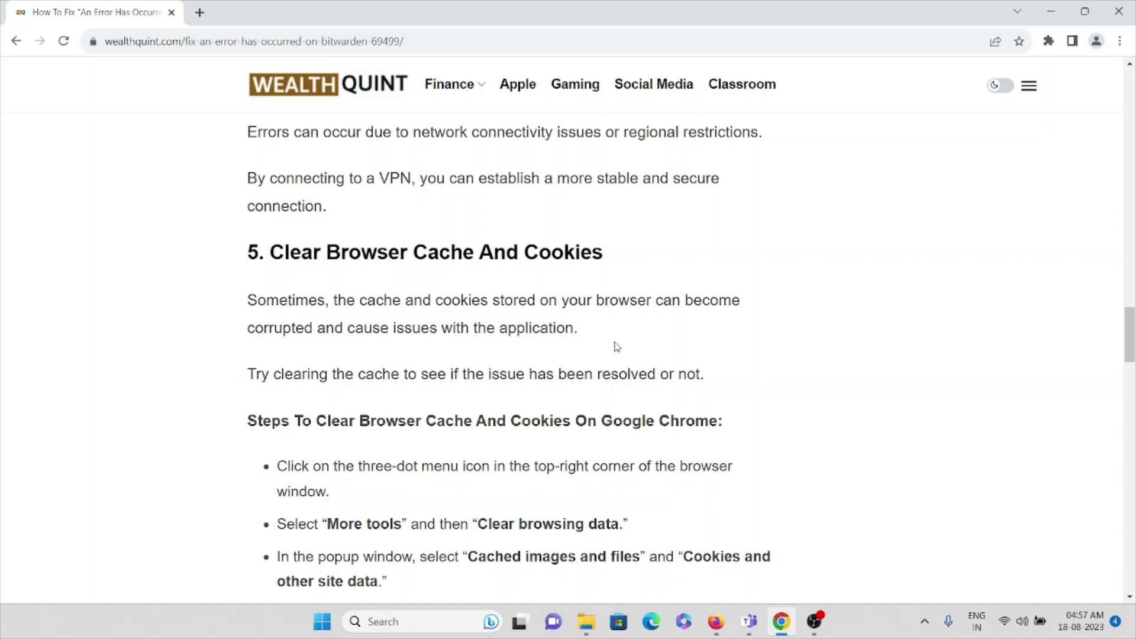
{"action": "scroll", "coordinate": [622, 351], "scroll_direction": "down", "scroll_amount": 2}
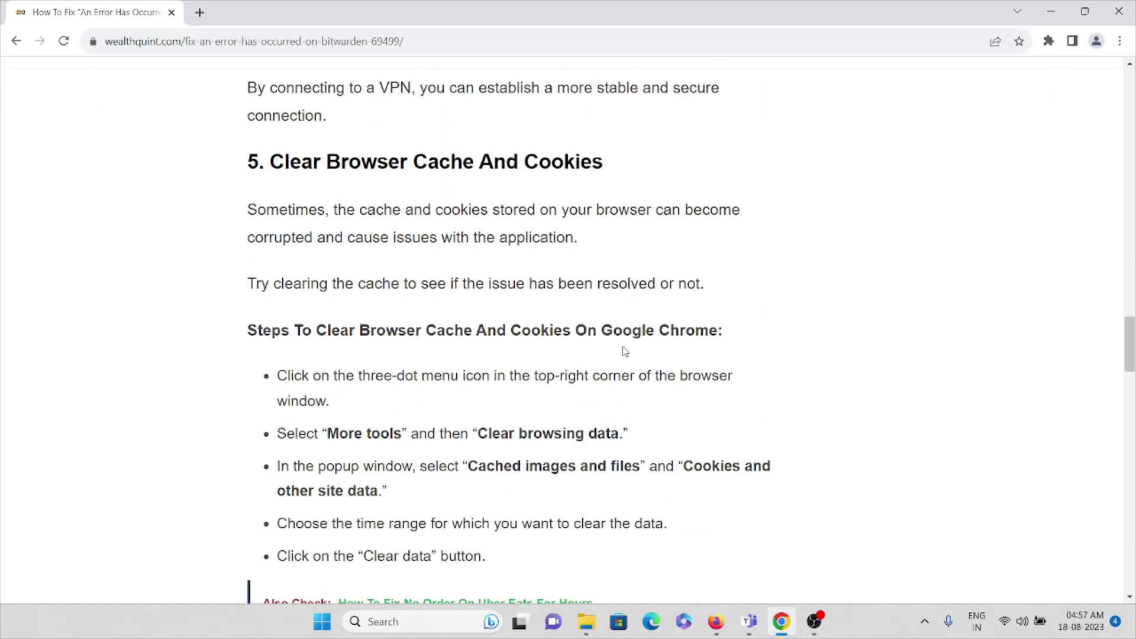
{"action": "scroll", "coordinate": [623, 352], "scroll_direction": "down", "scroll_amount": 1}
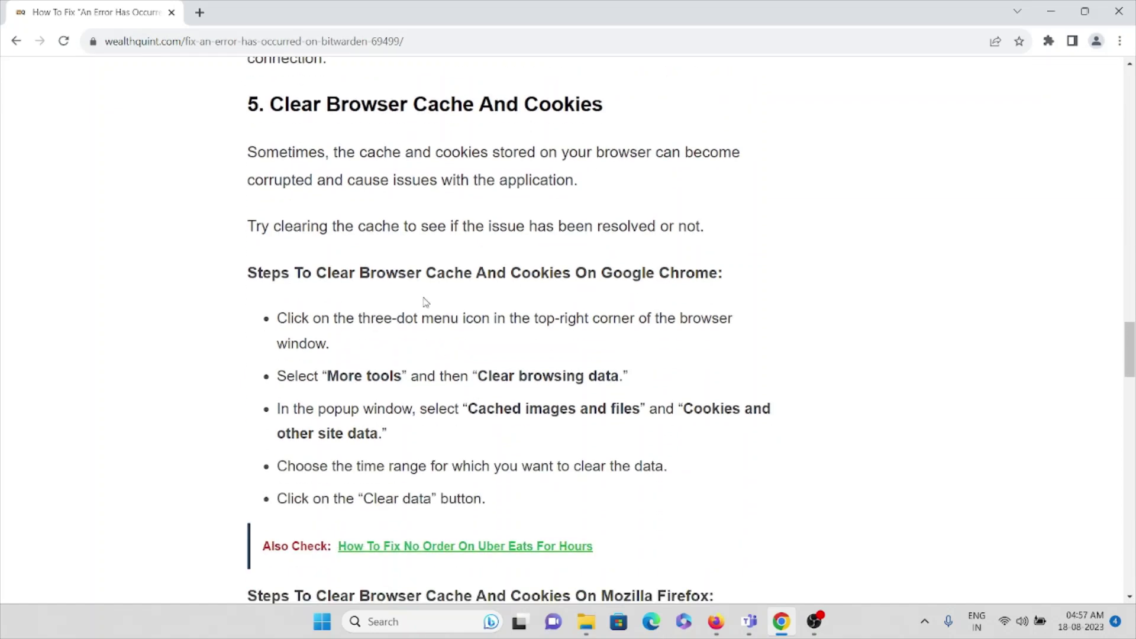
Open Clear browsing data from the Chrome menu in a new tab, then return to the Bitwarden article.
{"action": "key", "text": "ctrl+t"}
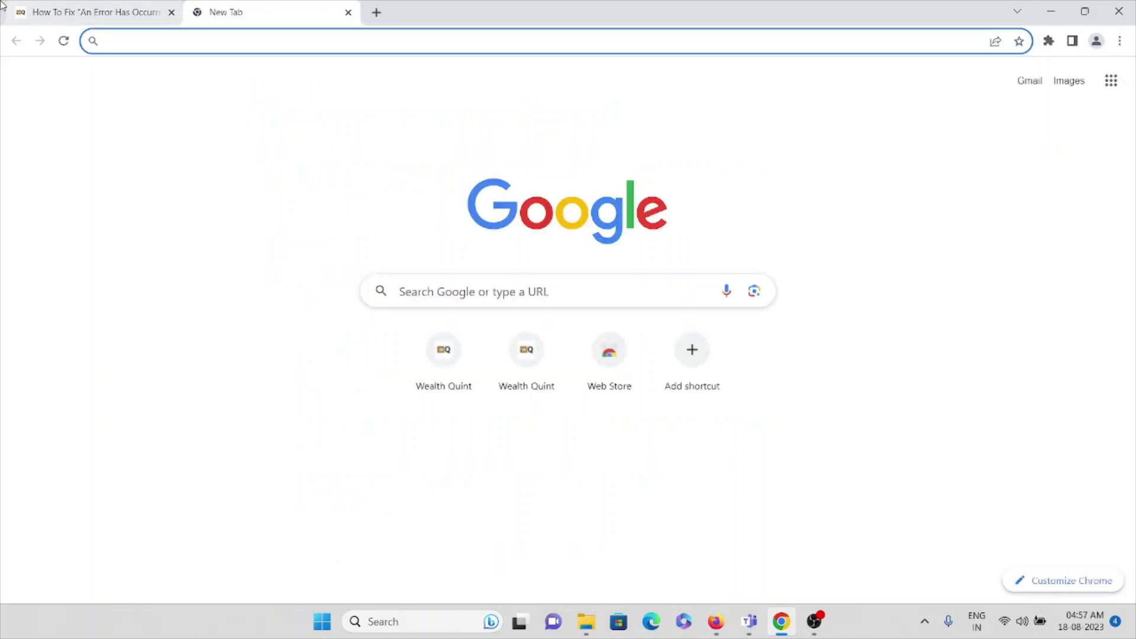
{"action": "left_click", "coordinate": [67, 11]}
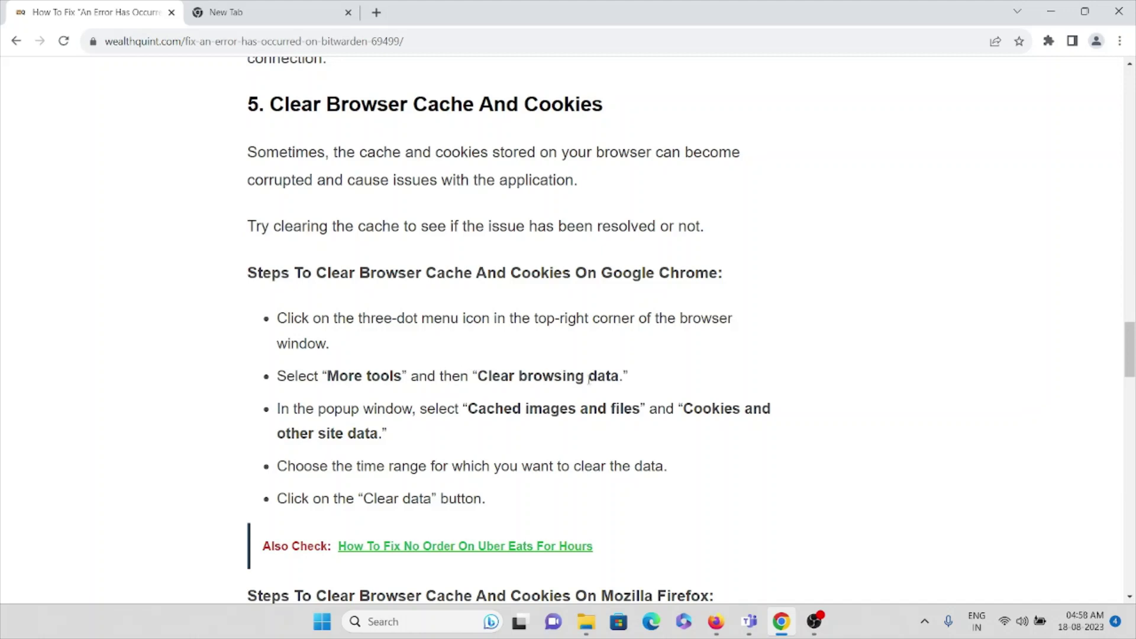
{"action": "left_click", "coordinate": [300, 9]}
{"action": "left_click", "coordinate": [1120, 41]}
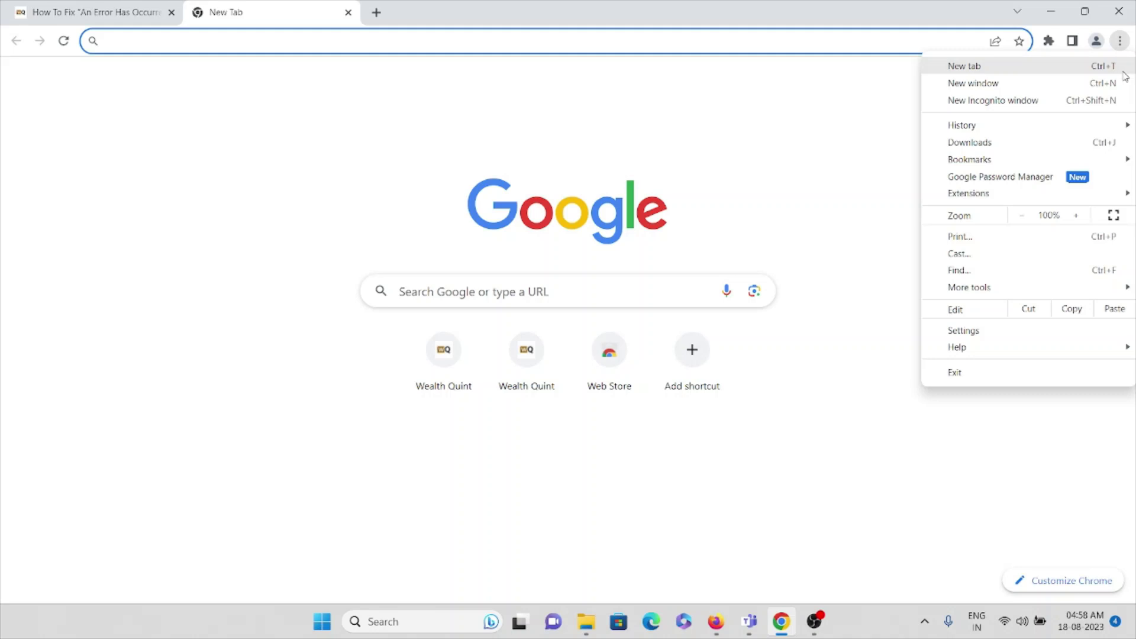
{"action": "mouse_move", "coordinate": [969, 286]}
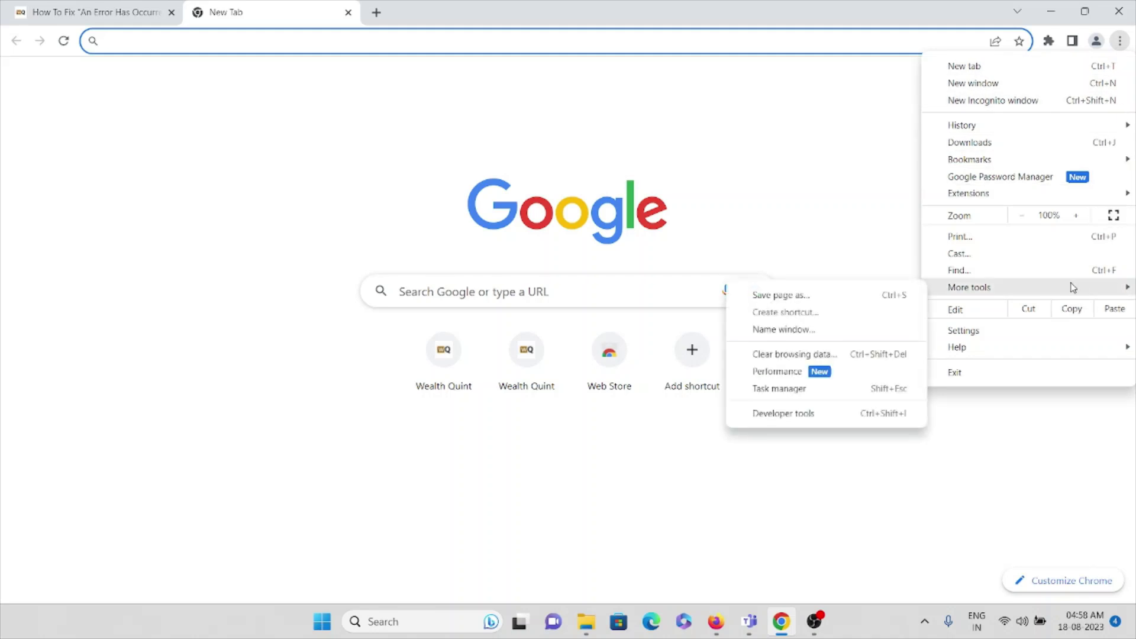
{"action": "left_click", "coordinate": [842, 358]}
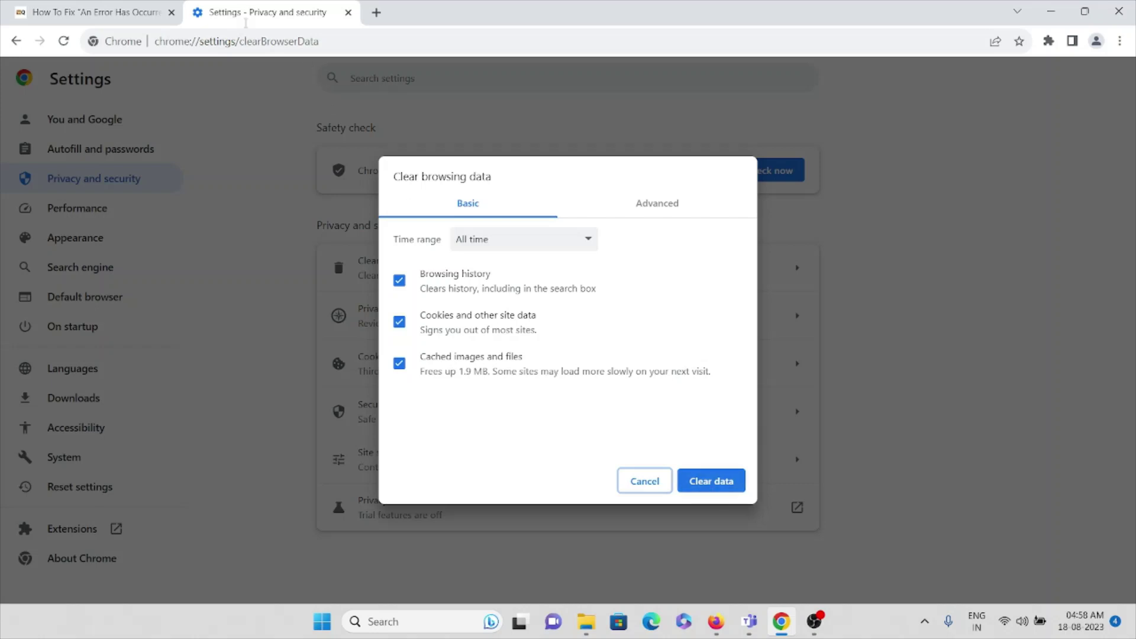
{"action": "left_click", "coordinate": [78, 9]}
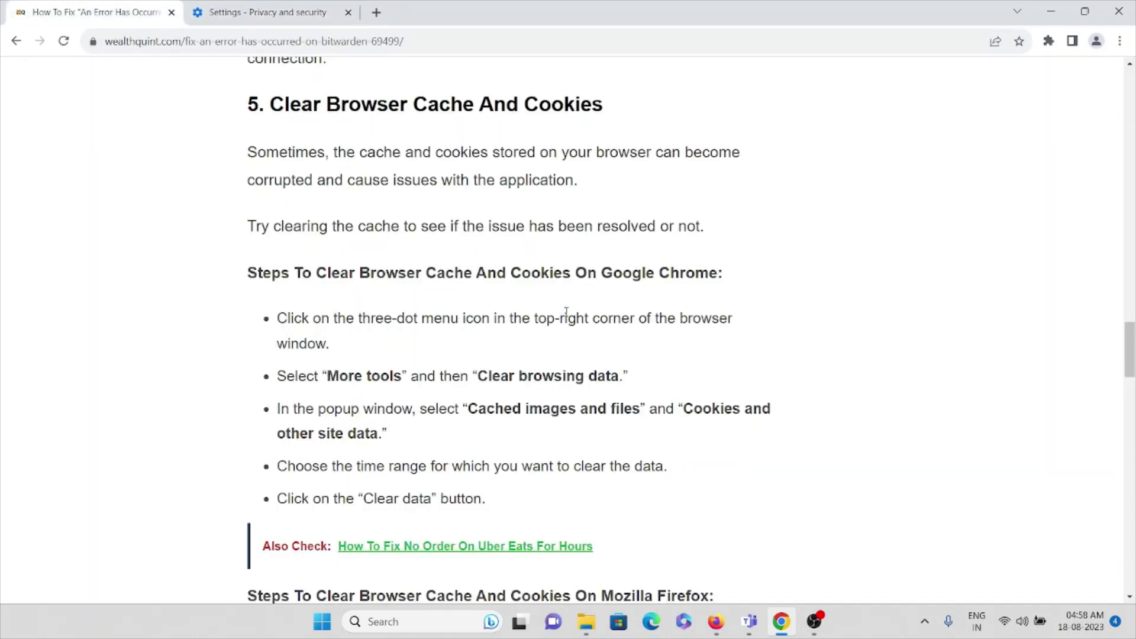
{"action": "scroll", "coordinate": [565, 312], "scroll_direction": "down", "scroll_amount": 3}
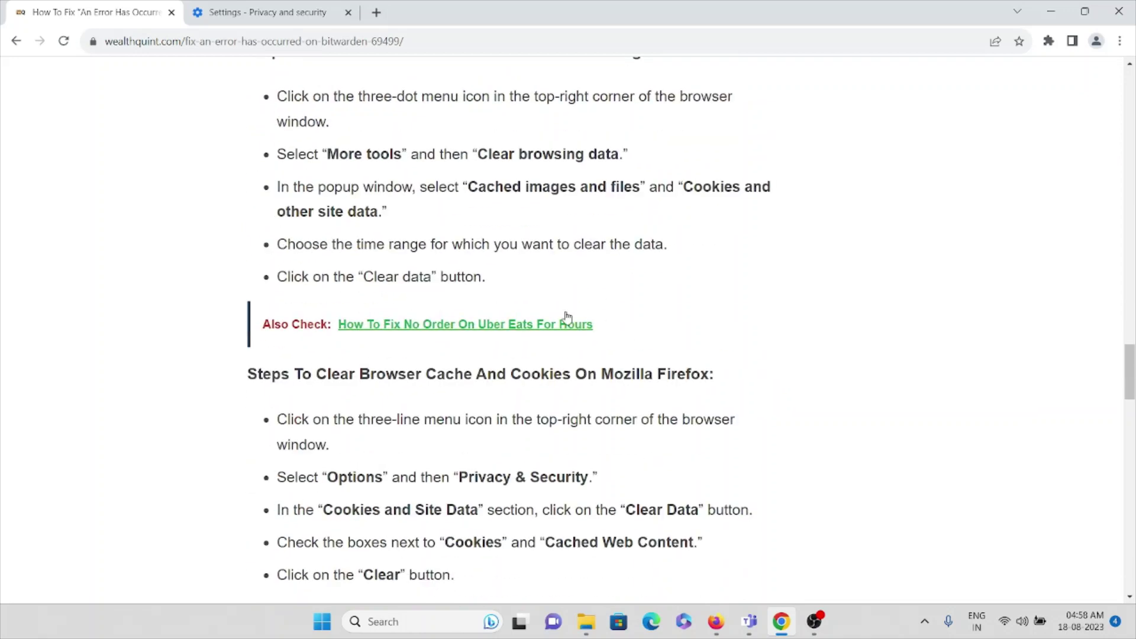
{"action": "scroll", "coordinate": [568, 313], "scroll_direction": "down", "scroll_amount": 1}
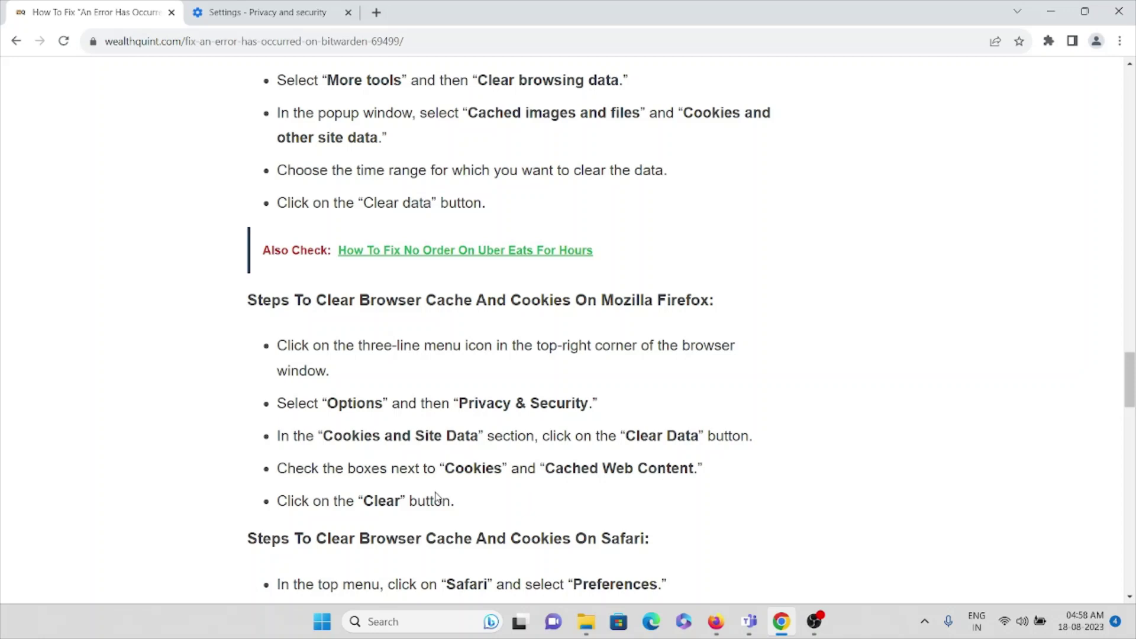
{"action": "scroll", "coordinate": [408, 521], "scroll_direction": "down", "scroll_amount": 1}
{"action": "scroll", "coordinate": [409, 521], "scroll_direction": "down", "scroll_amount": 1}
{"action": "scroll", "coordinate": [409, 533], "scroll_direction": "down", "scroll_amount": 2}
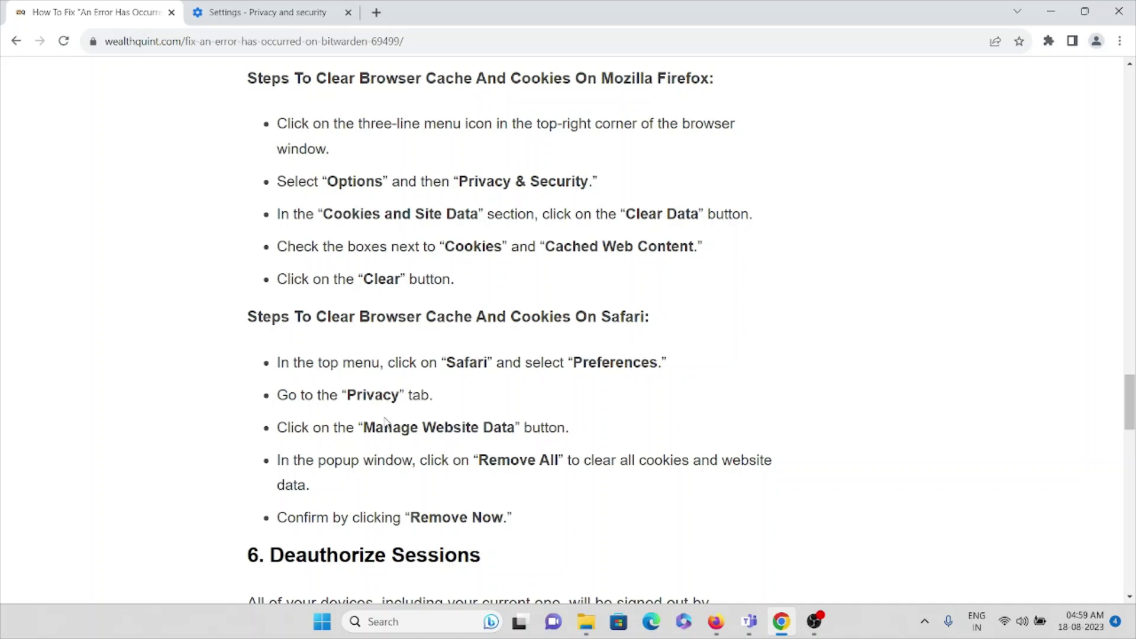
{"action": "left_click_drag", "start_coordinate": [375, 427], "coordinate": [465, 429]}
{"action": "left_click", "coordinate": [480, 425]}
{"action": "scroll", "coordinate": [559, 451], "scroll_direction": "down", "scroll_amount": 2}
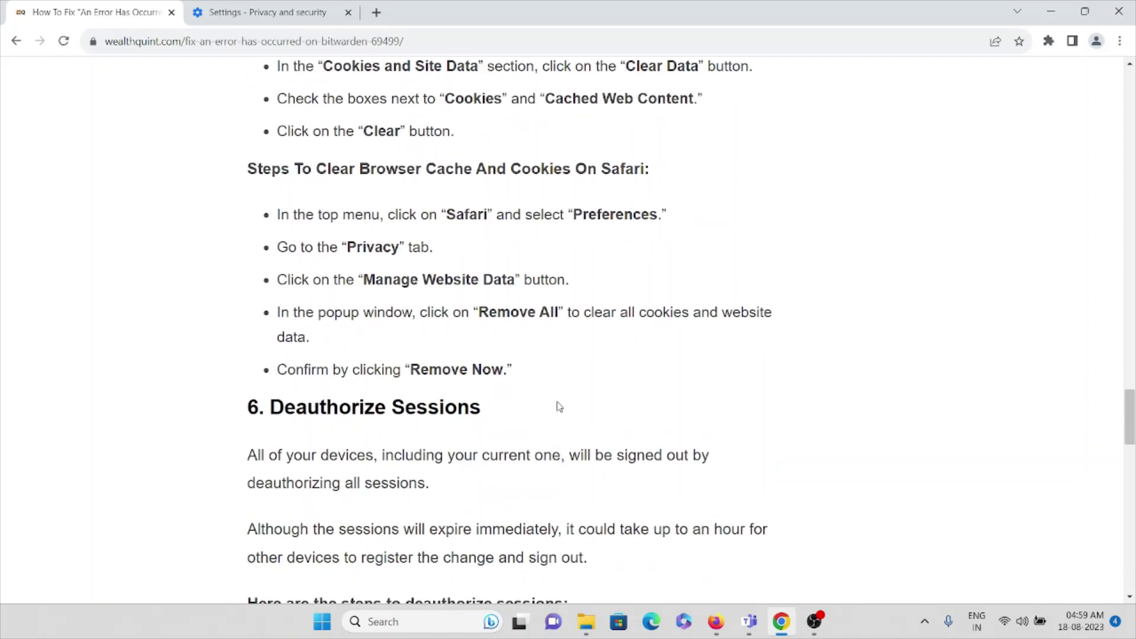
{"action": "scroll", "coordinate": [535, 373], "scroll_direction": "down", "scroll_amount": 1}
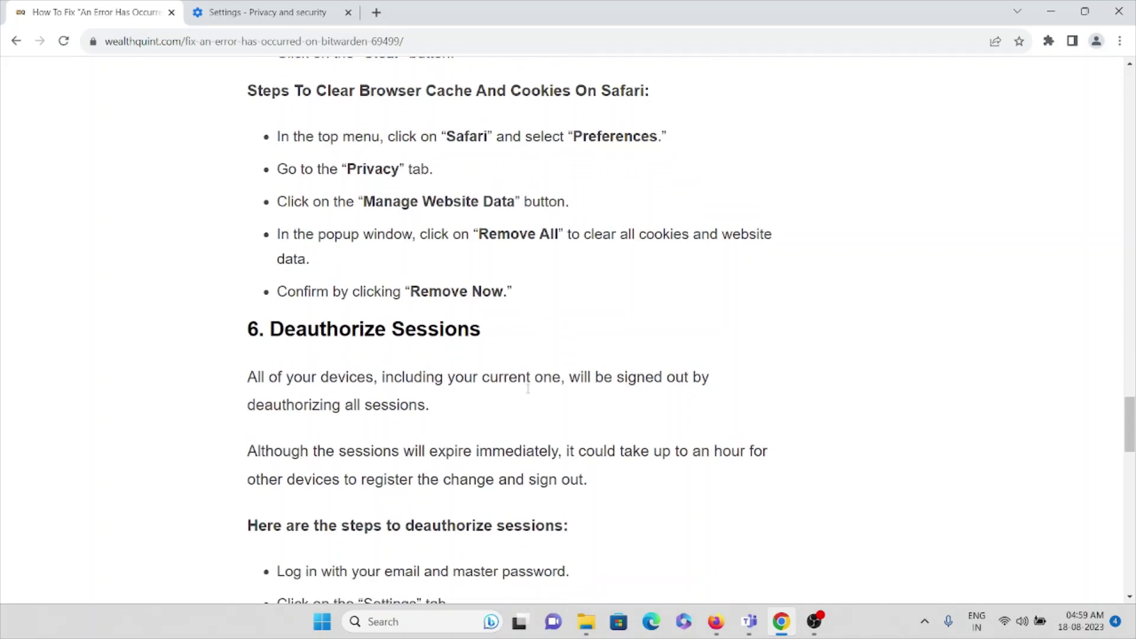
{"action": "scroll", "coordinate": [529, 388], "scroll_direction": "down", "scroll_amount": 2}
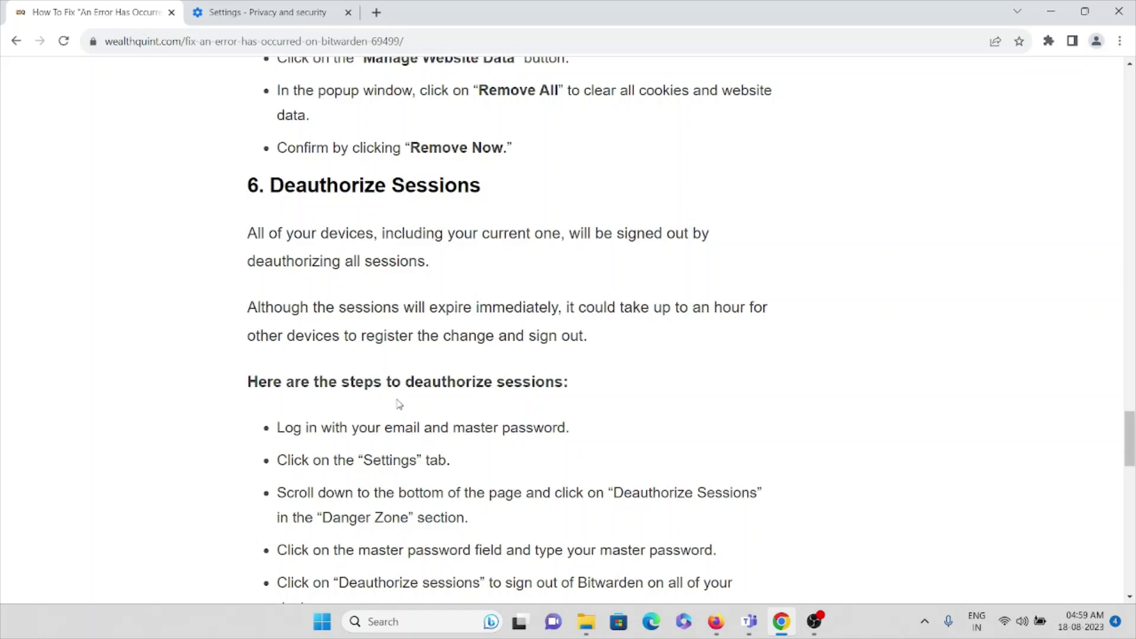
{"action": "scroll", "coordinate": [436, 425], "scroll_direction": "down", "scroll_amount": 1}
{"action": "scroll", "coordinate": [435, 426], "scroll_direction": "down", "scroll_amount": 1}
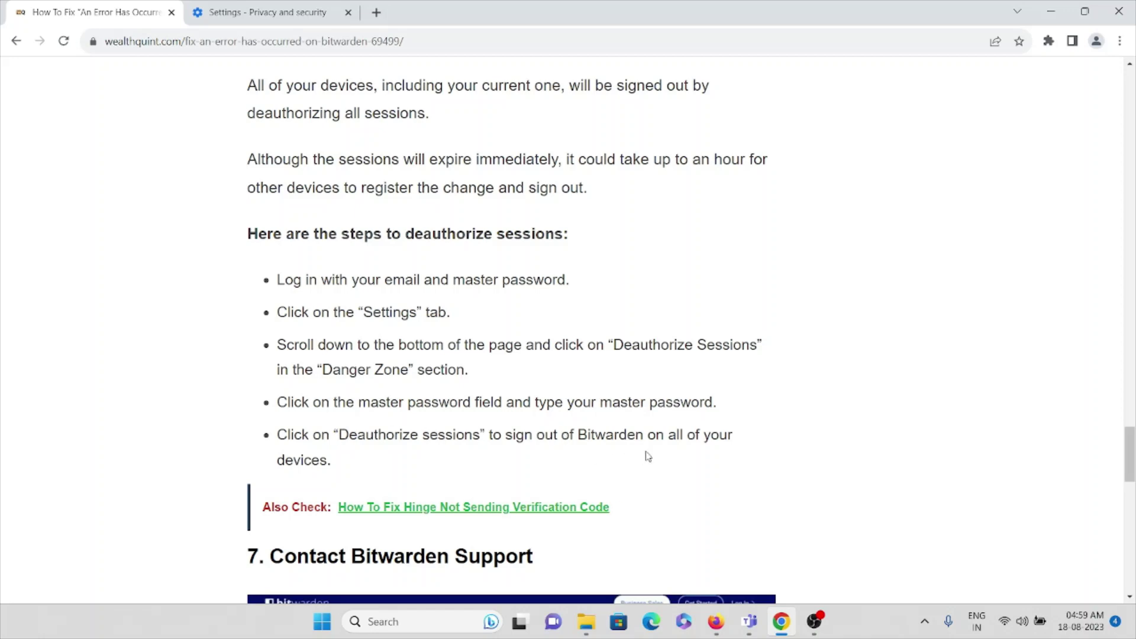
{"action": "scroll", "coordinate": [661, 453], "scroll_direction": "down", "scroll_amount": 1}
{"action": "scroll", "coordinate": [653, 456], "scroll_direction": "down", "scroll_amount": 1}
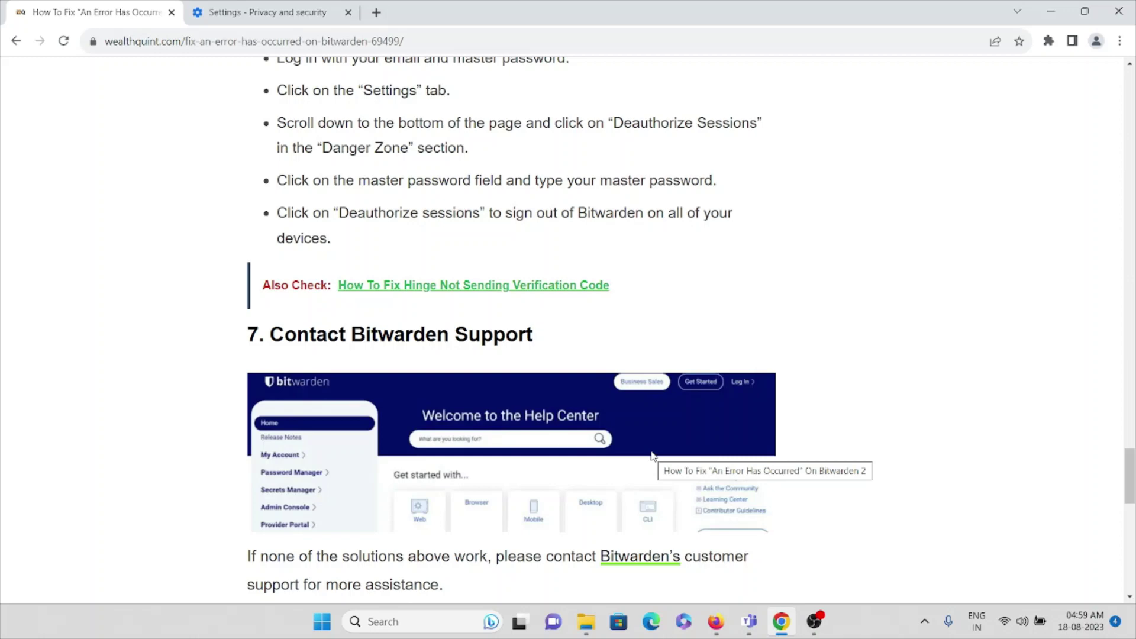
{"action": "scroll", "coordinate": [653, 456], "scroll_direction": "down", "scroll_amount": 1}
{"action": "scroll", "coordinate": [653, 456], "scroll_direction": "down", "scroll_amount": 1}
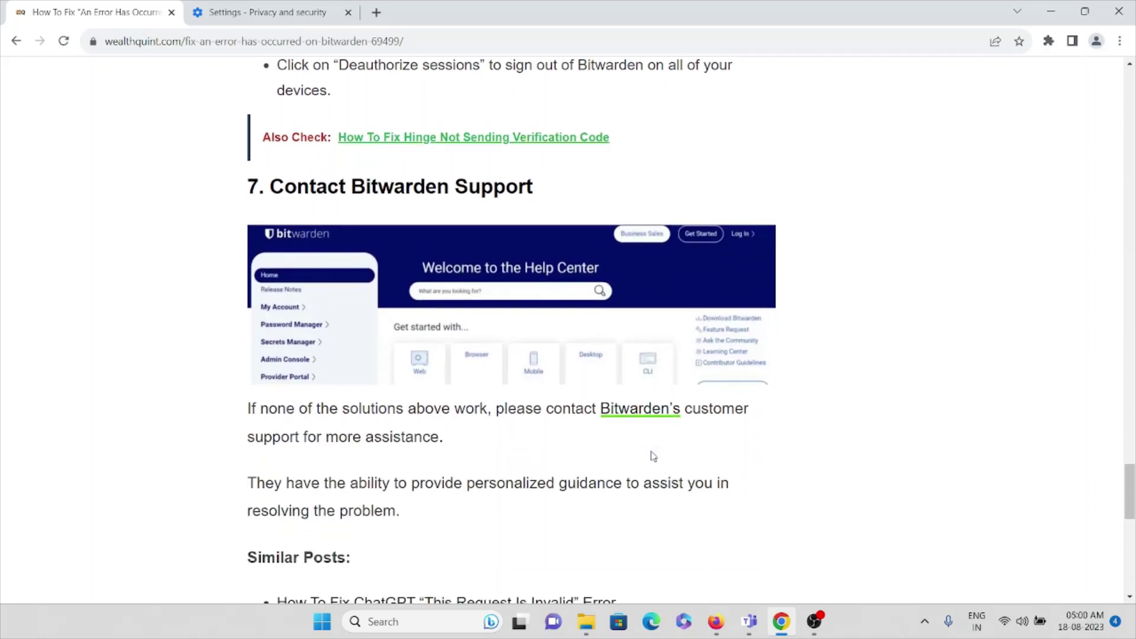
Open the article's 'Bitwarden's' customer support link in a new tab.
{"action": "right_click", "coordinate": [653, 415]}
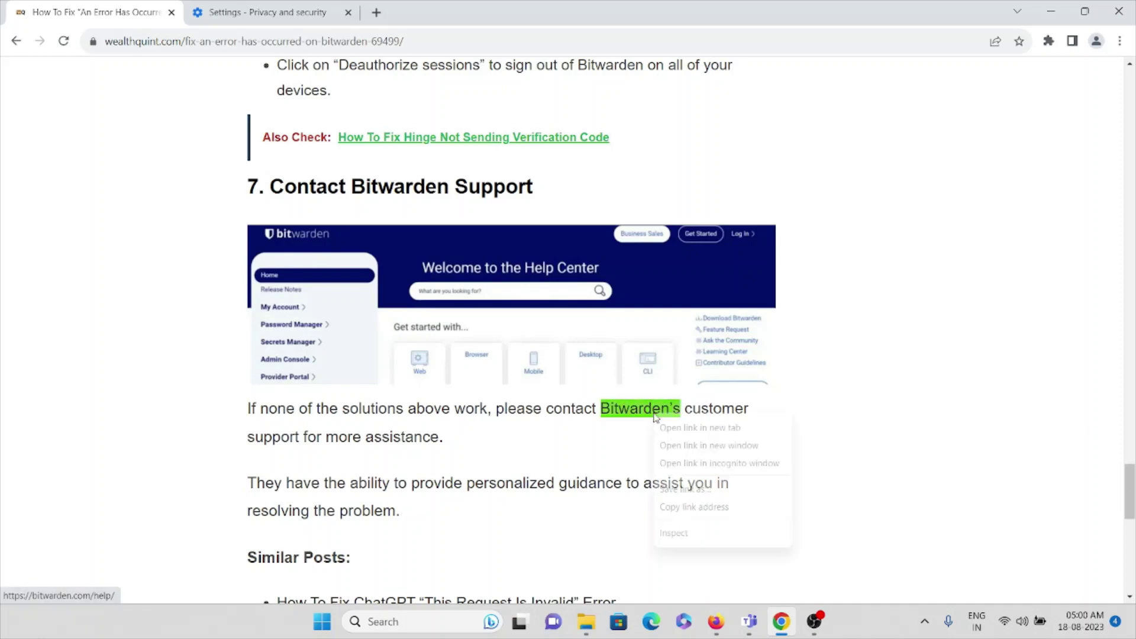
{"action": "left_click", "coordinate": [691, 430]}
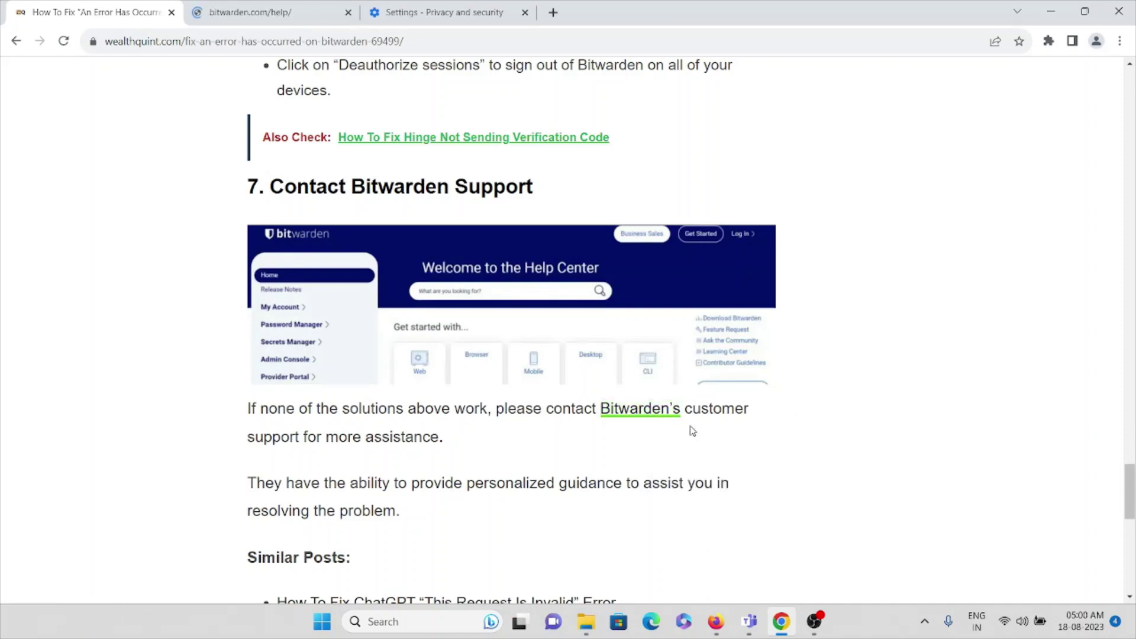
Try submitting the empty Help Center support form, dismiss the Name warning, and return to the article.
{"action": "left_click", "coordinate": [294, 6]}
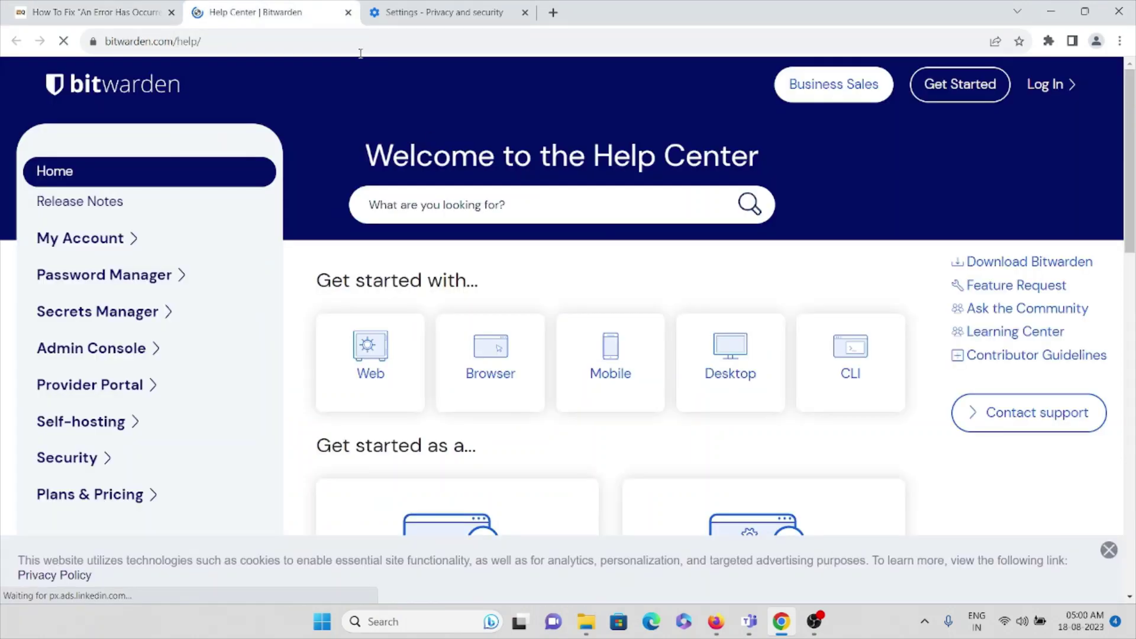
{"action": "scroll", "coordinate": [507, 359], "scroll_direction": "down", "scroll_amount": 3}
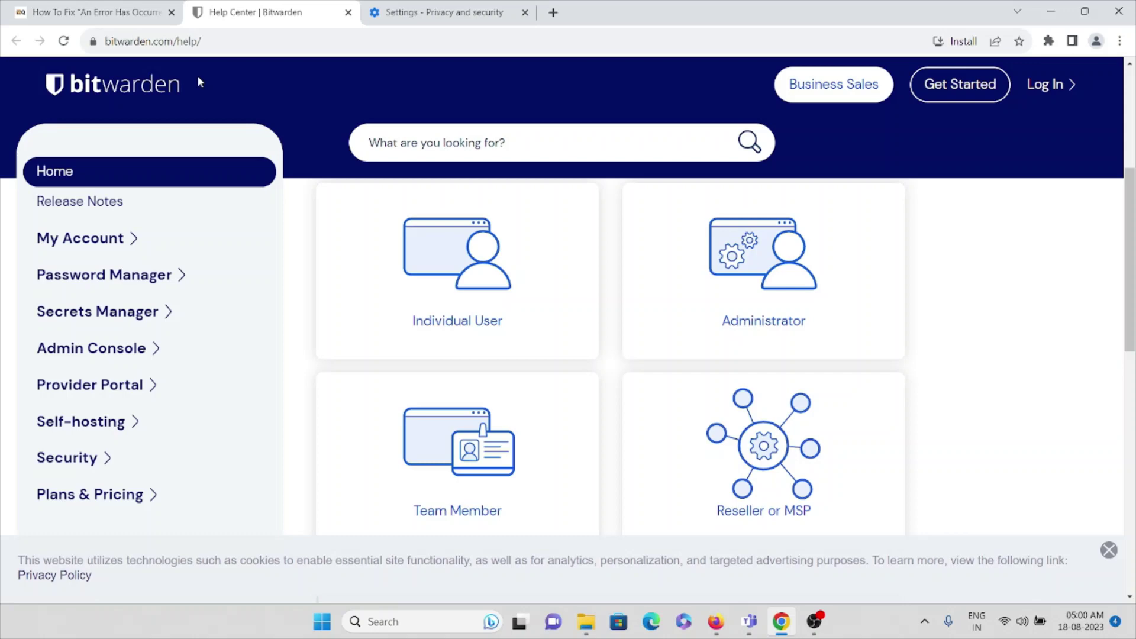
{"action": "scroll", "coordinate": [469, 375], "scroll_direction": "up", "scroll_amount": 3}
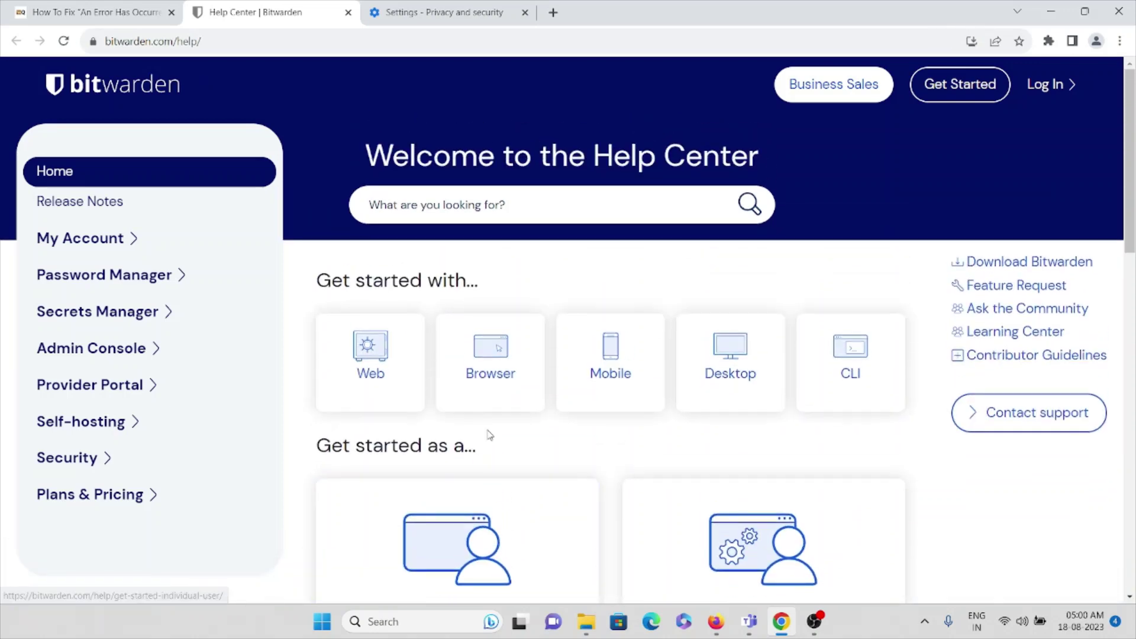
{"action": "scroll", "coordinate": [976, 415], "scroll_direction": "down", "scroll_amount": 2}
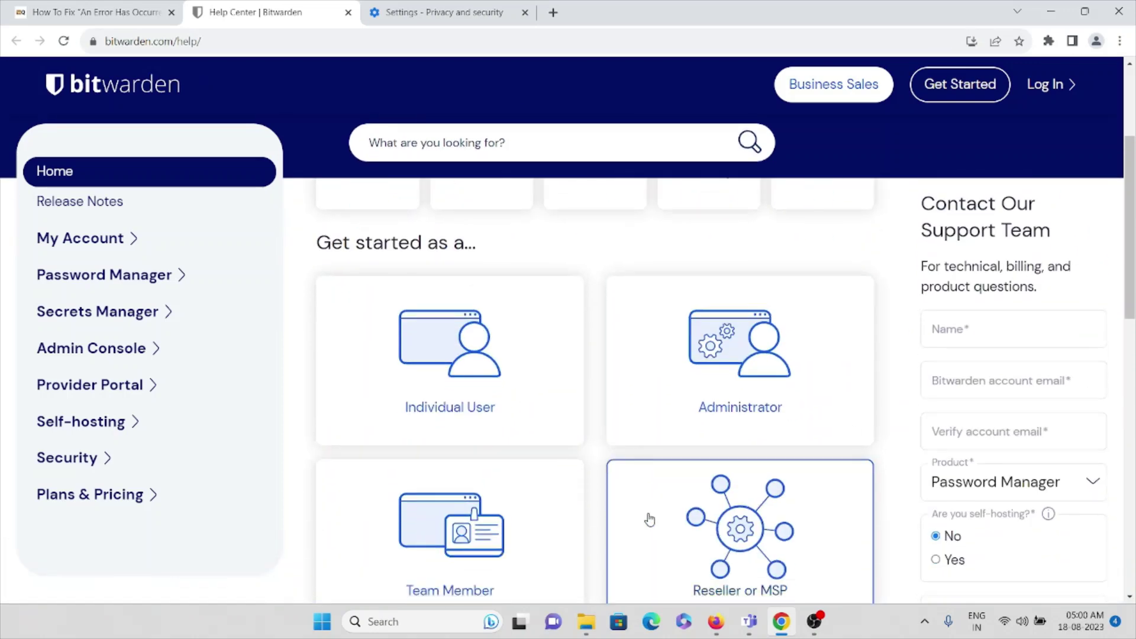
{"action": "scroll", "coordinate": [649, 519], "scroll_direction": "down", "scroll_amount": 2}
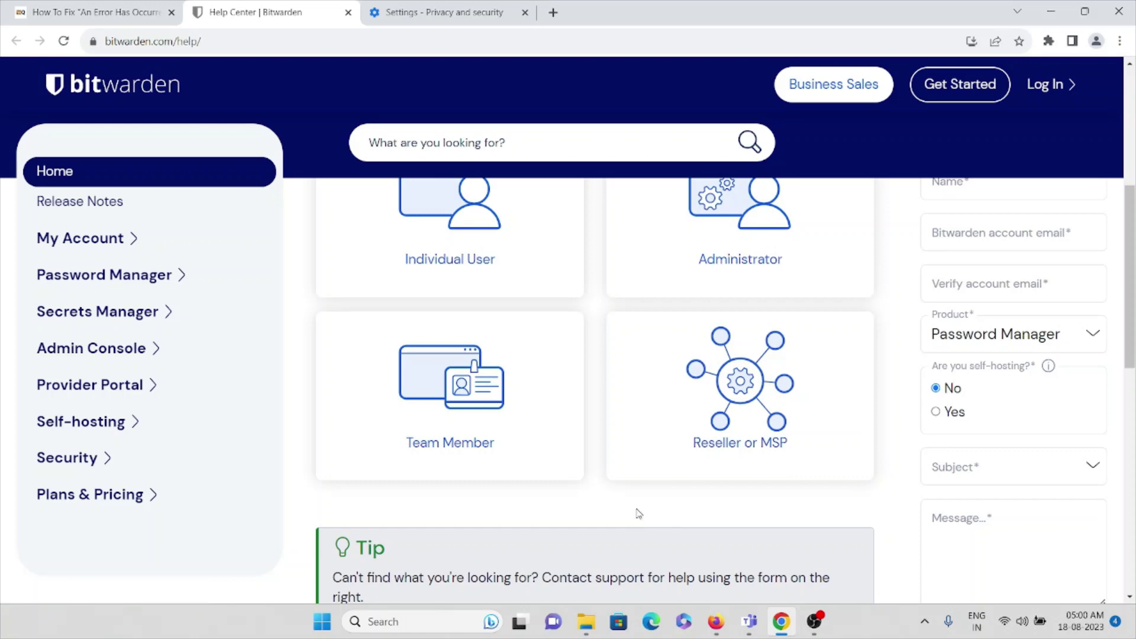
{"action": "scroll", "coordinate": [637, 513], "scroll_direction": "up", "scroll_amount": 1}
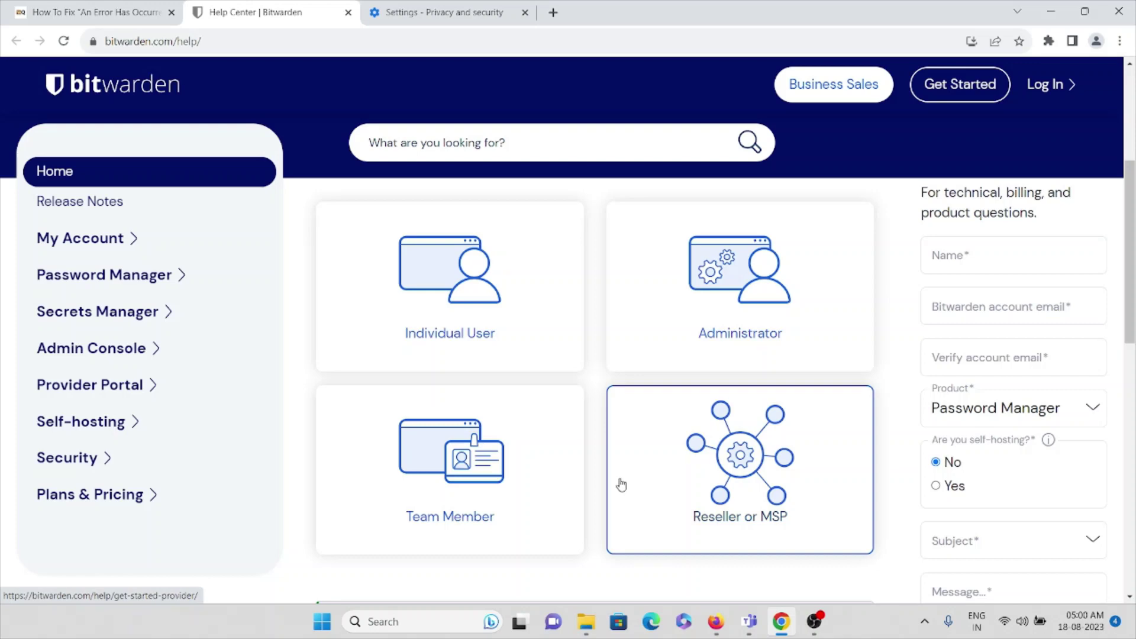
{"action": "scroll", "coordinate": [535, 385], "scroll_direction": "up", "scroll_amount": 1}
{"action": "scroll", "coordinate": [535, 387], "scroll_direction": "up", "scroll_amount": 2}
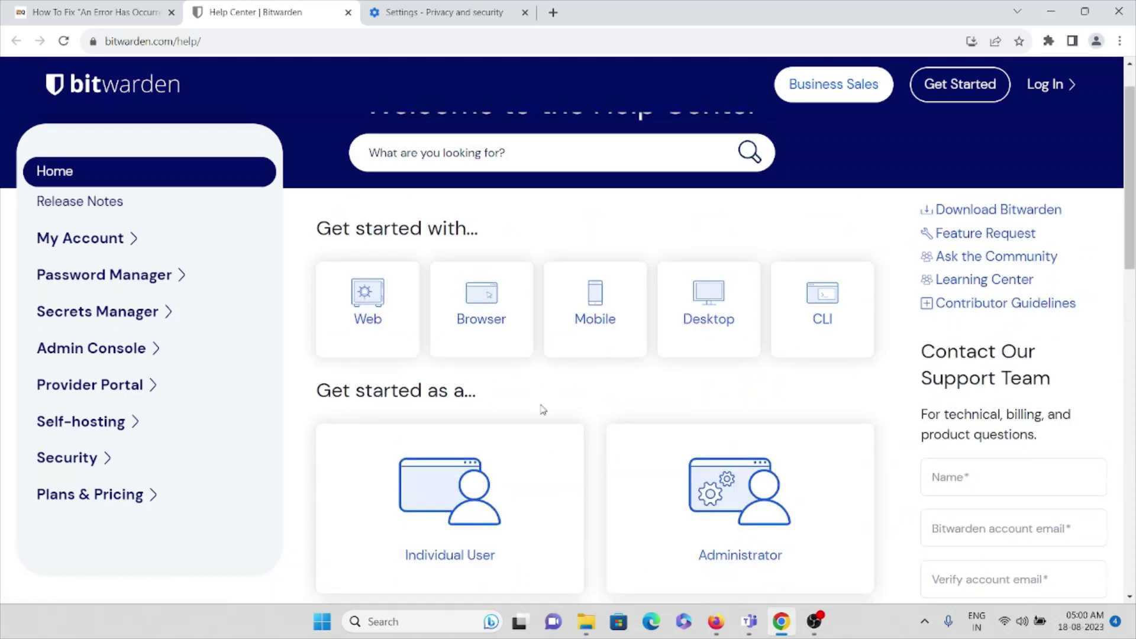
{"action": "scroll", "coordinate": [761, 557], "scroll_direction": "down", "scroll_amount": 3}
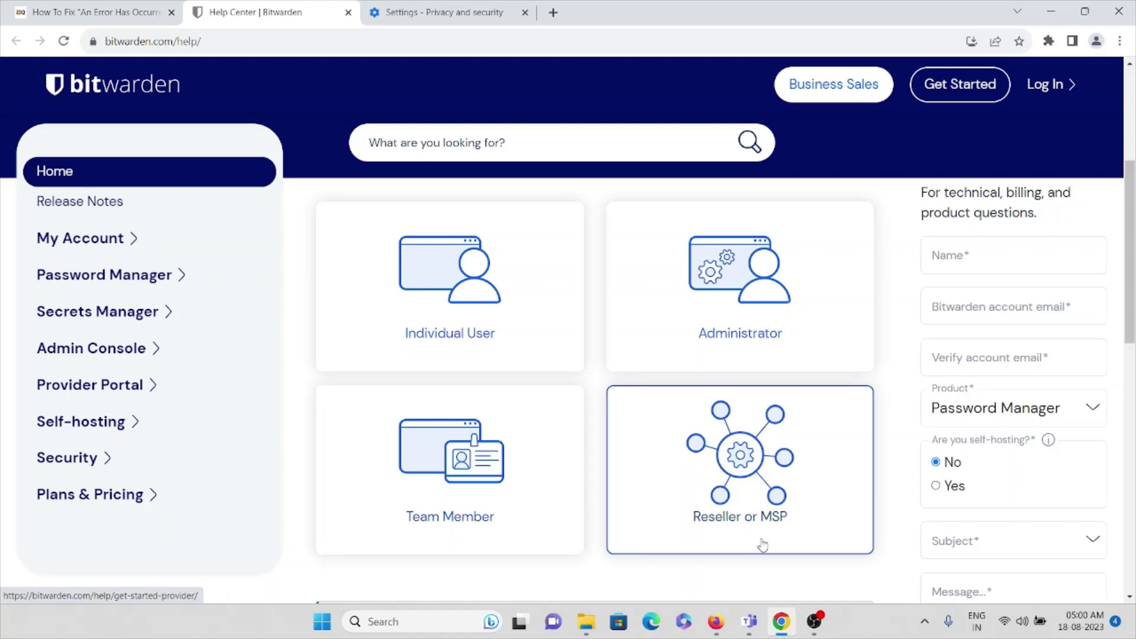
{"action": "scroll", "coordinate": [761, 544], "scroll_direction": "up", "scroll_amount": 2}
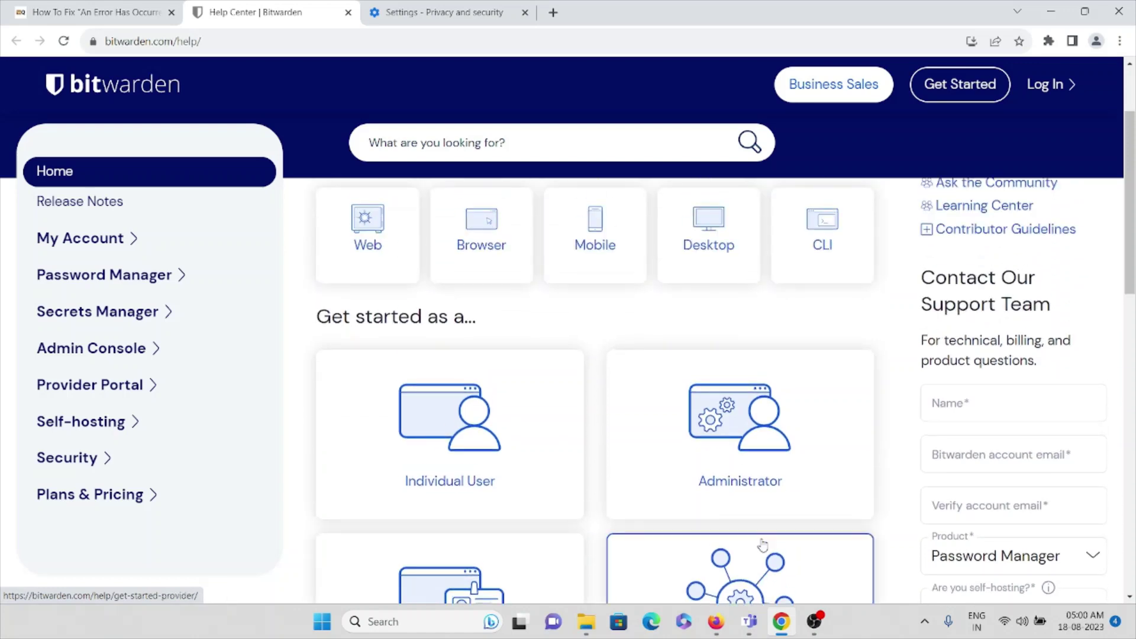
{"action": "scroll", "coordinate": [762, 544], "scroll_direction": "up", "scroll_amount": 2}
{"action": "scroll", "coordinate": [949, 519], "scroll_direction": "down", "scroll_amount": 1}
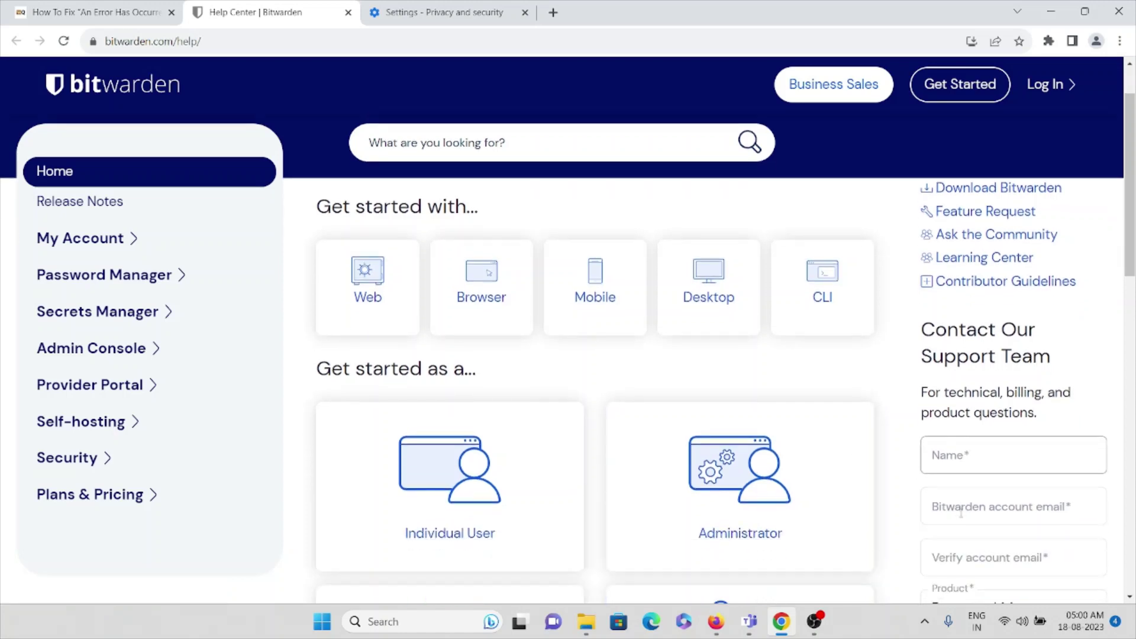
{"action": "scroll", "coordinate": [960, 513], "scroll_direction": "down", "scroll_amount": 2}
{"action": "scroll", "coordinate": [1006, 508], "scroll_direction": "down", "scroll_amount": 1}
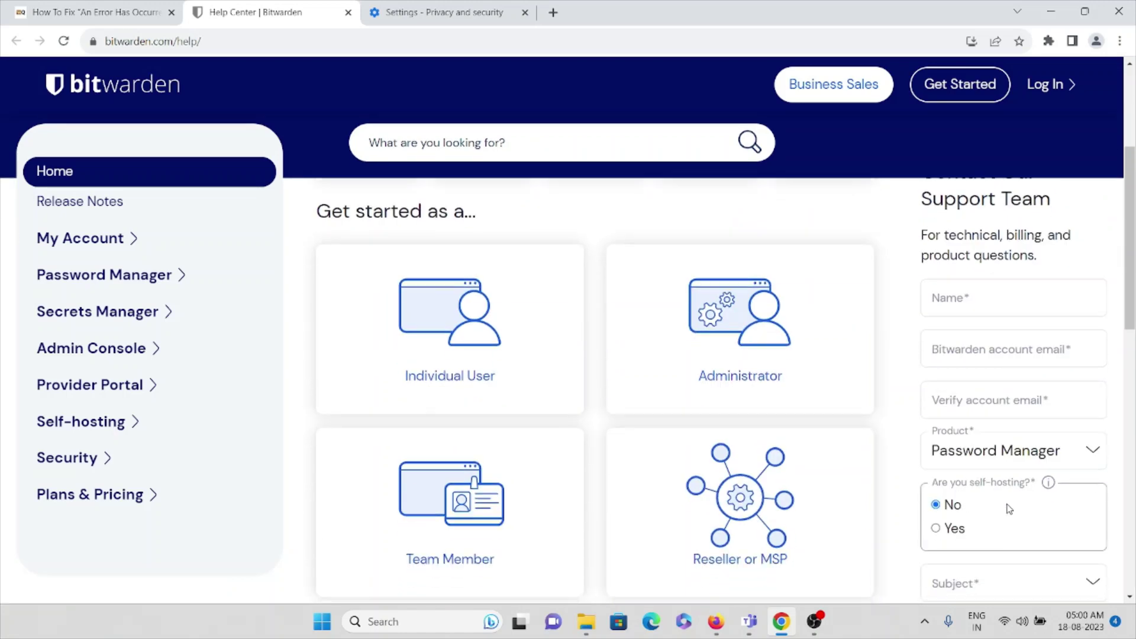
{"action": "scroll", "coordinate": [1009, 508], "scroll_direction": "down", "scroll_amount": 3}
{"action": "scroll", "coordinate": [1008, 509], "scroll_direction": "down", "scroll_amount": 1}
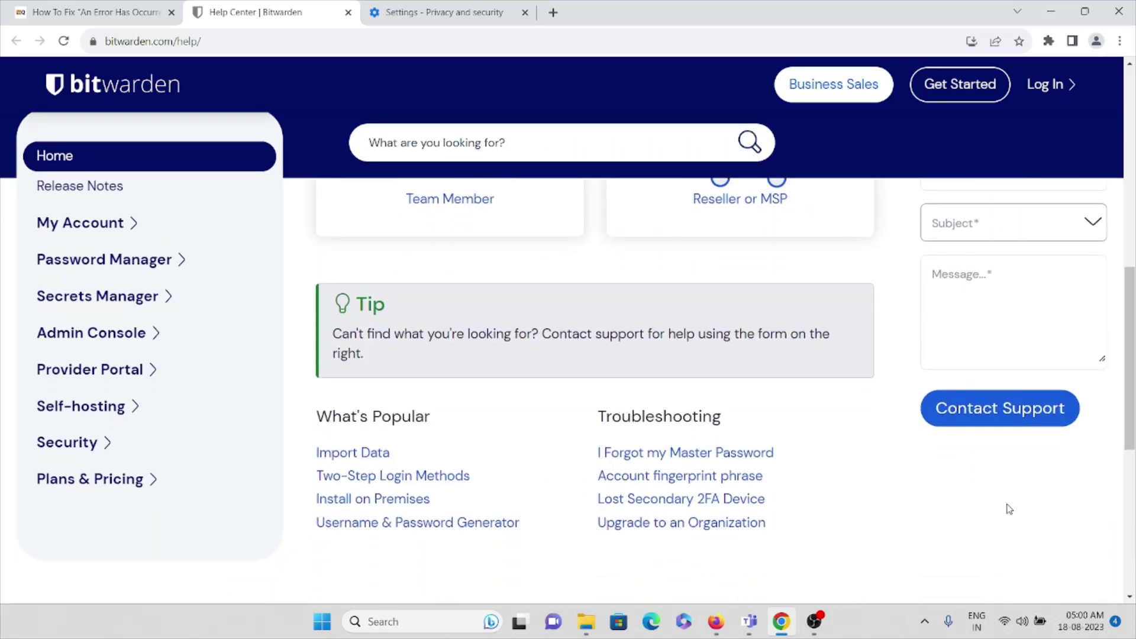
{"action": "left_click", "coordinate": [988, 413]}
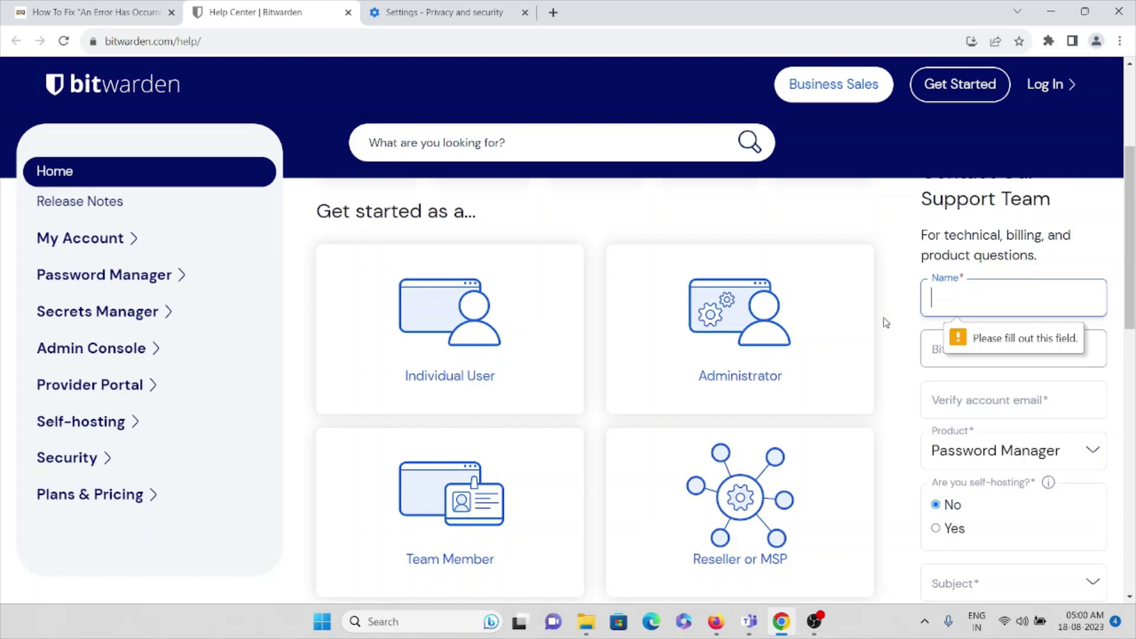
{"action": "left_click", "coordinate": [927, 489]}
{"action": "scroll", "coordinate": [925, 485], "scroll_direction": "down", "scroll_amount": 2}
{"action": "scroll", "coordinate": [925, 485], "scroll_direction": "down", "scroll_amount": 2}
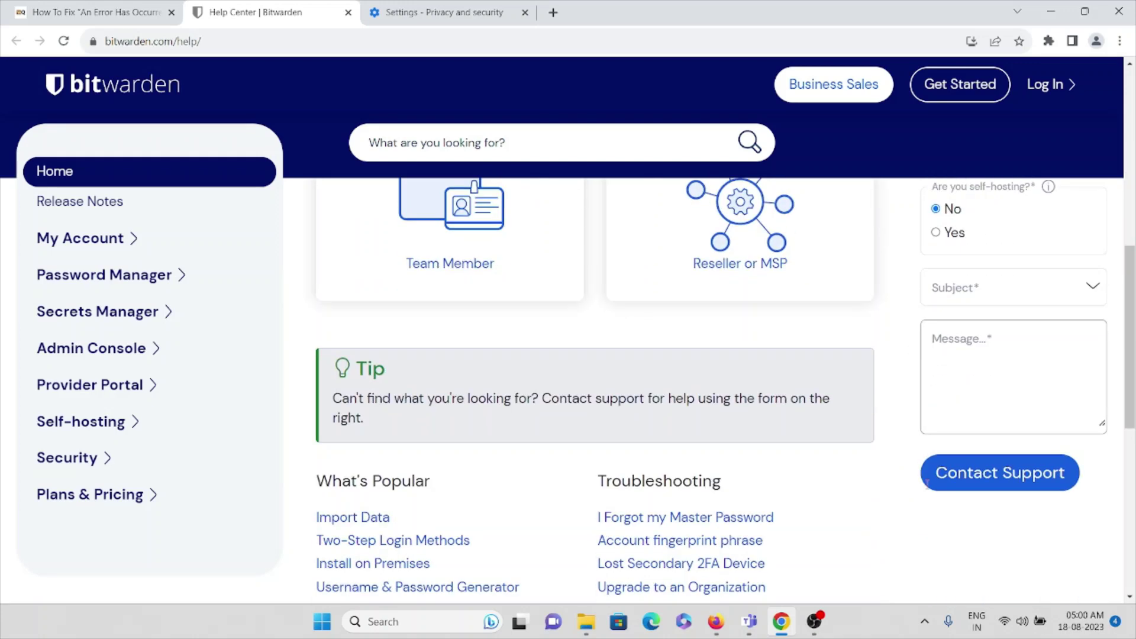
{"action": "scroll", "coordinate": [926, 485], "scroll_direction": "down", "scroll_amount": 2}
{"action": "scroll", "coordinate": [676, 422], "scroll_direction": "up", "scroll_amount": 2}
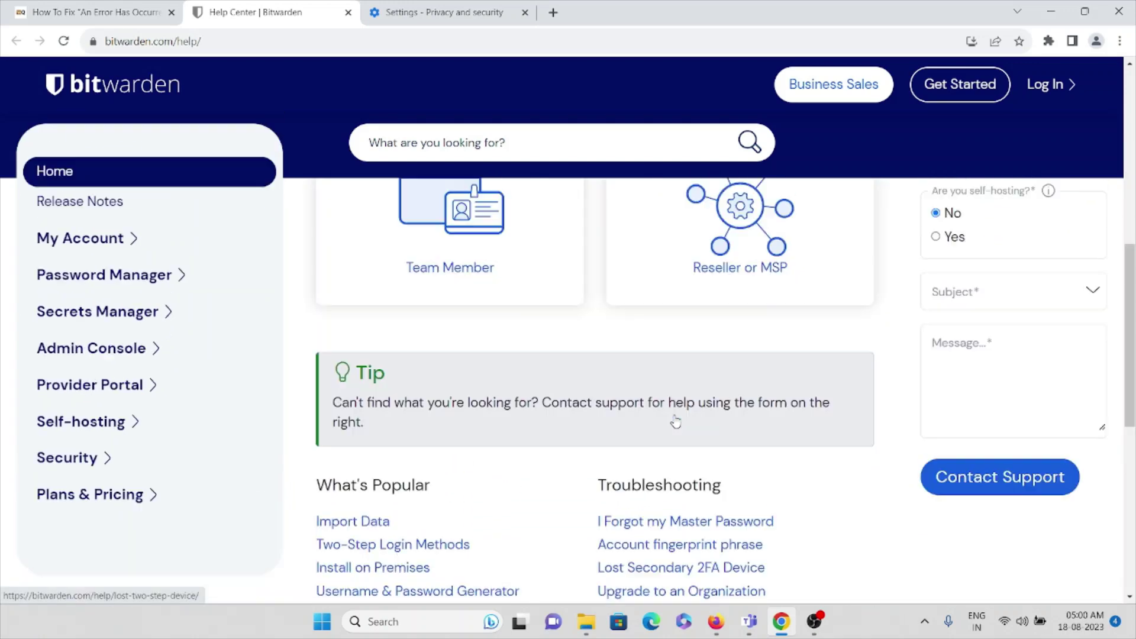
{"action": "scroll", "coordinate": [675, 422], "scroll_direction": "up", "scroll_amount": 2}
{"action": "scroll", "coordinate": [674, 421], "scroll_direction": "up", "scroll_amount": 3}
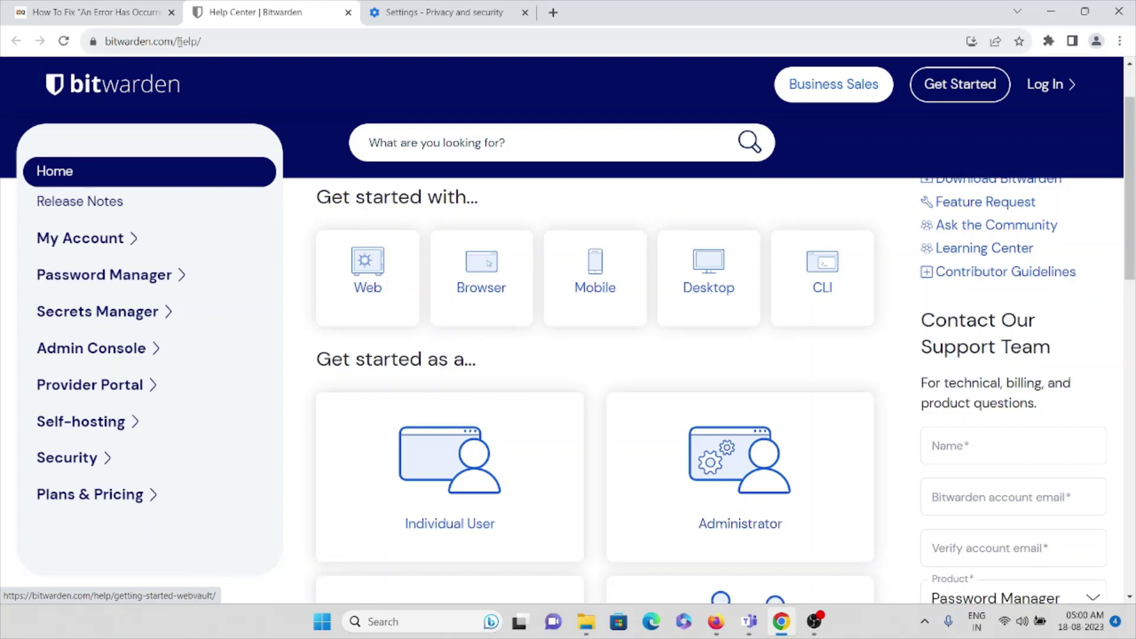
{"action": "left_click", "coordinate": [61, 7]}
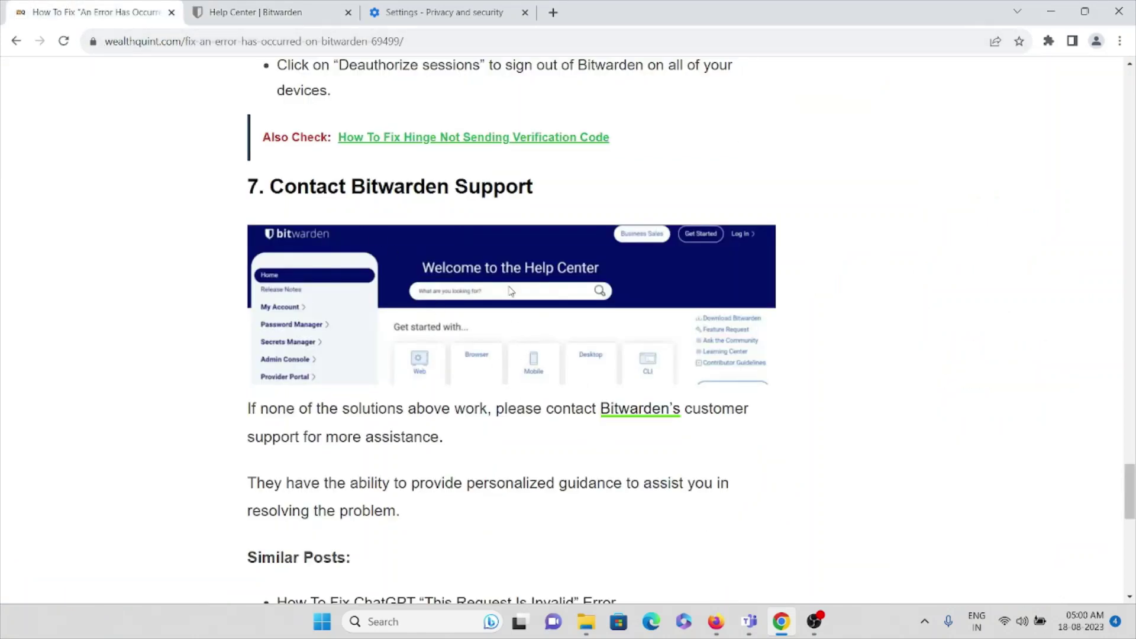
{"action": "scroll", "coordinate": [492, 397], "scroll_direction": "down", "scroll_amount": 2}
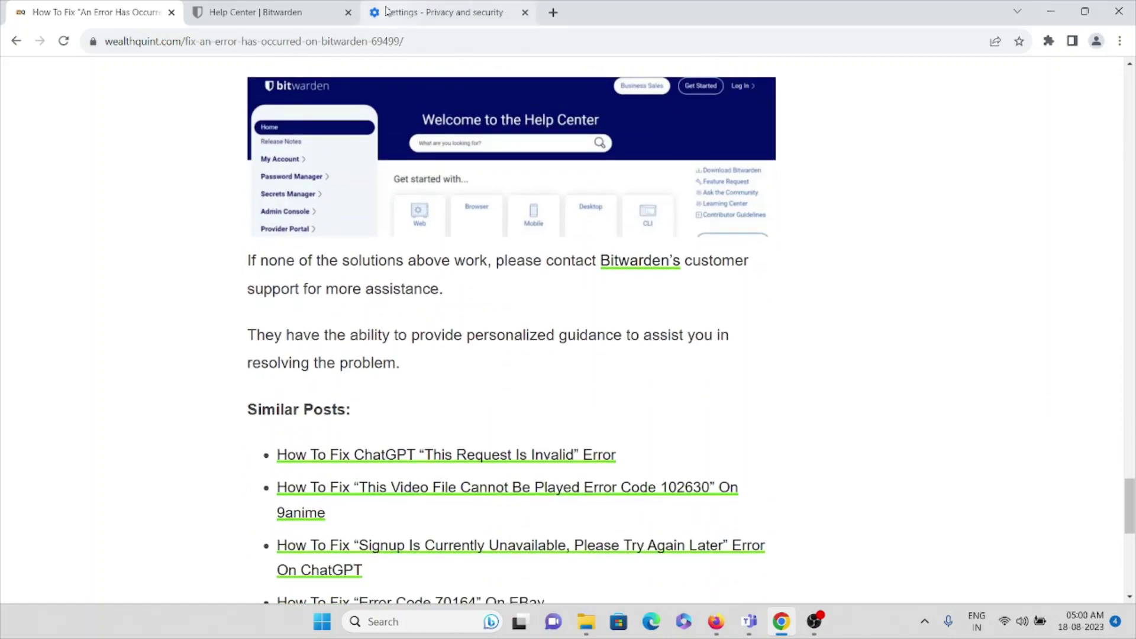
Close the 'Help Center | Bitwarden' and 'Settings - Privacy and security' tabs.
{"action": "left_click", "coordinate": [348, 12]}
{"action": "left_click", "coordinate": [349, 12]}
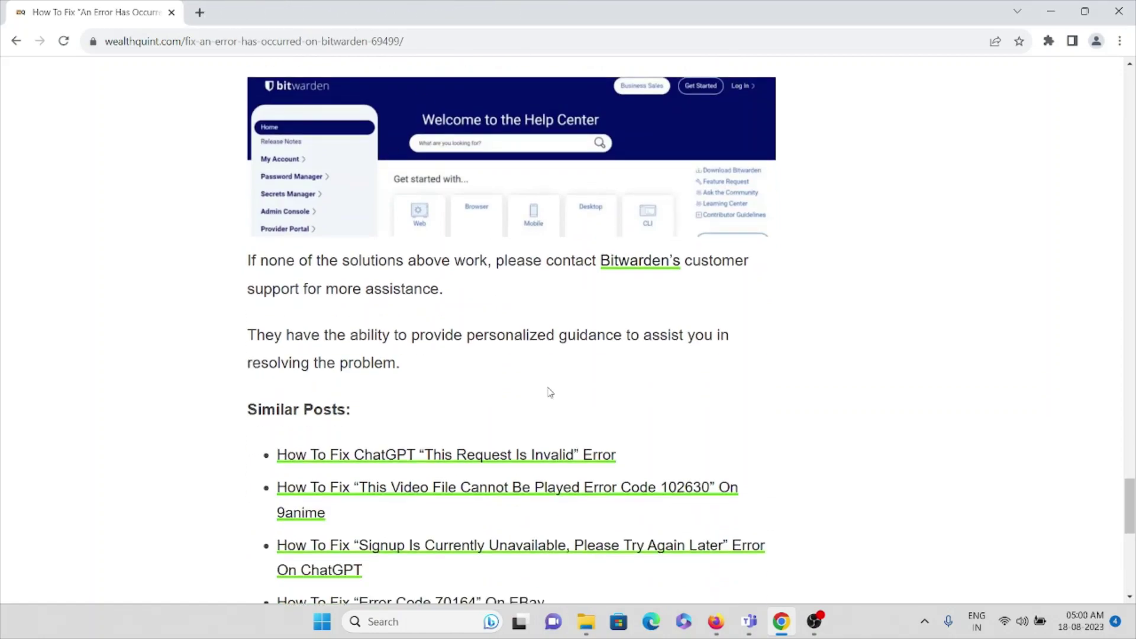
{"action": "scroll", "coordinate": [563, 417], "scroll_direction": "up", "scroll_amount": 5}
{"action": "scroll", "coordinate": [562, 417], "scroll_direction": "up", "scroll_amount": 7}
{"action": "scroll", "coordinate": [563, 411], "scroll_direction": "down", "scroll_amount": 5}
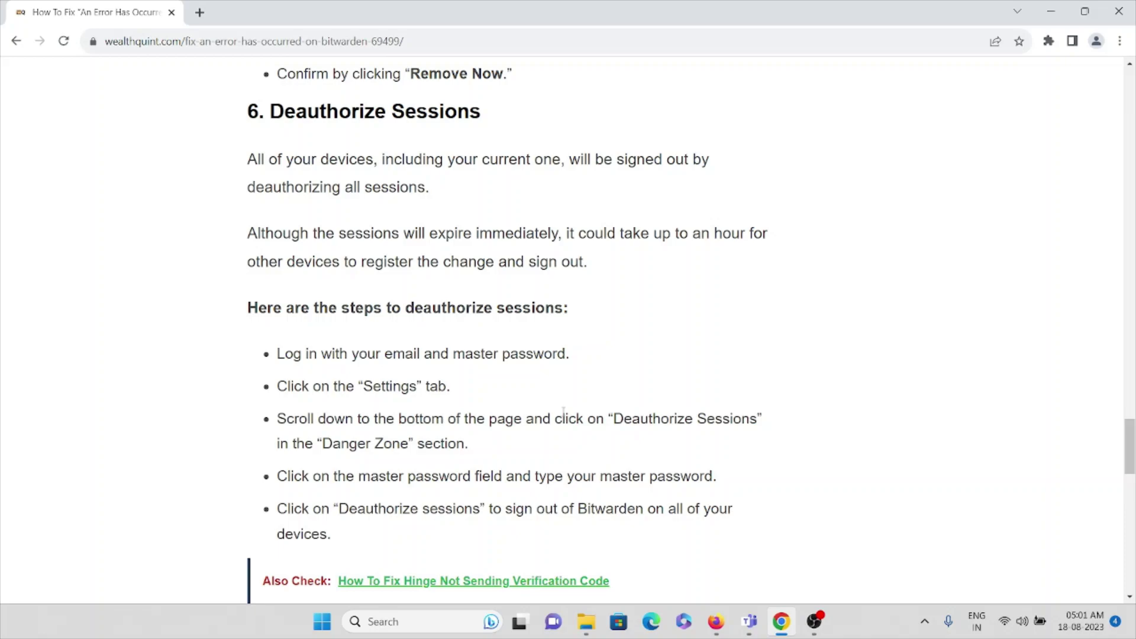